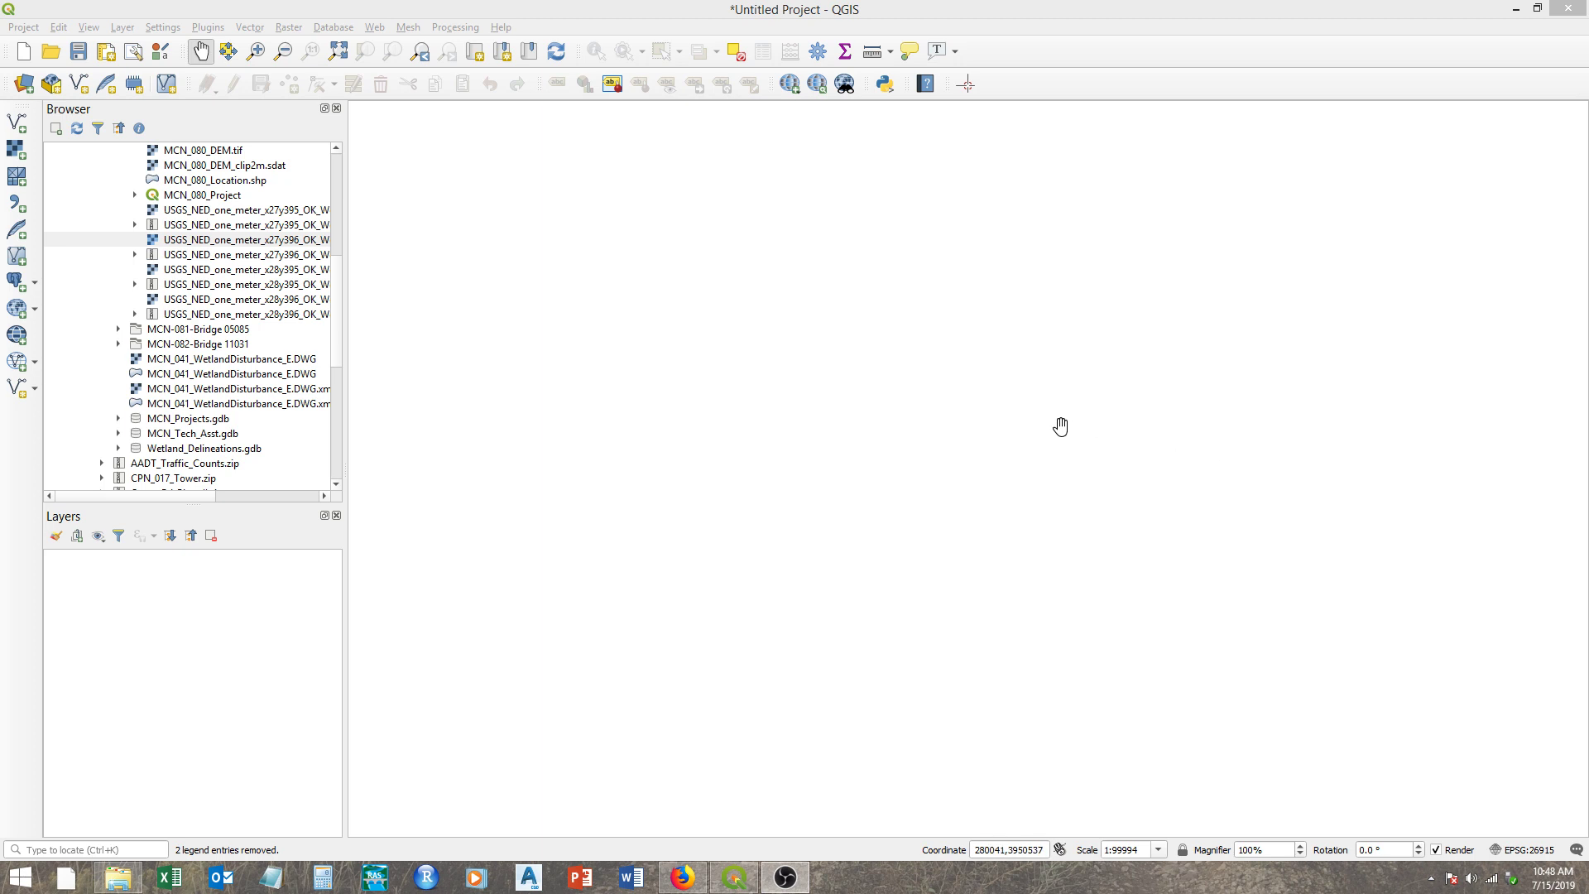
Step: Bring QGIS into focus and look at the Raster menu without choosing a tool
{"action": "left_click", "coordinate": [425, 10]}
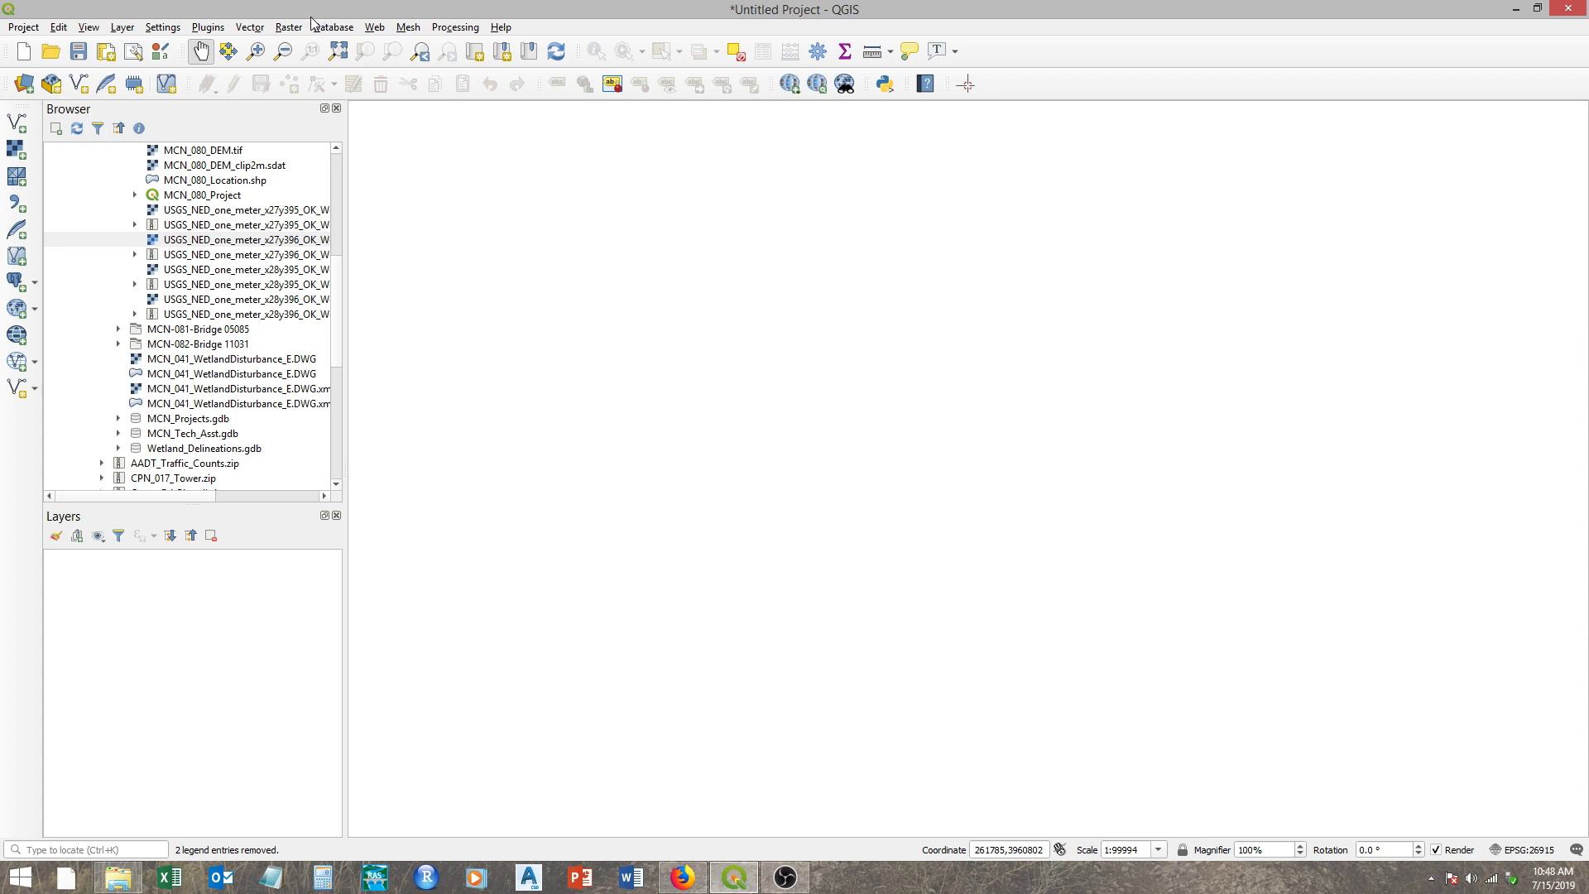
{"action": "left_click", "coordinate": [289, 29]}
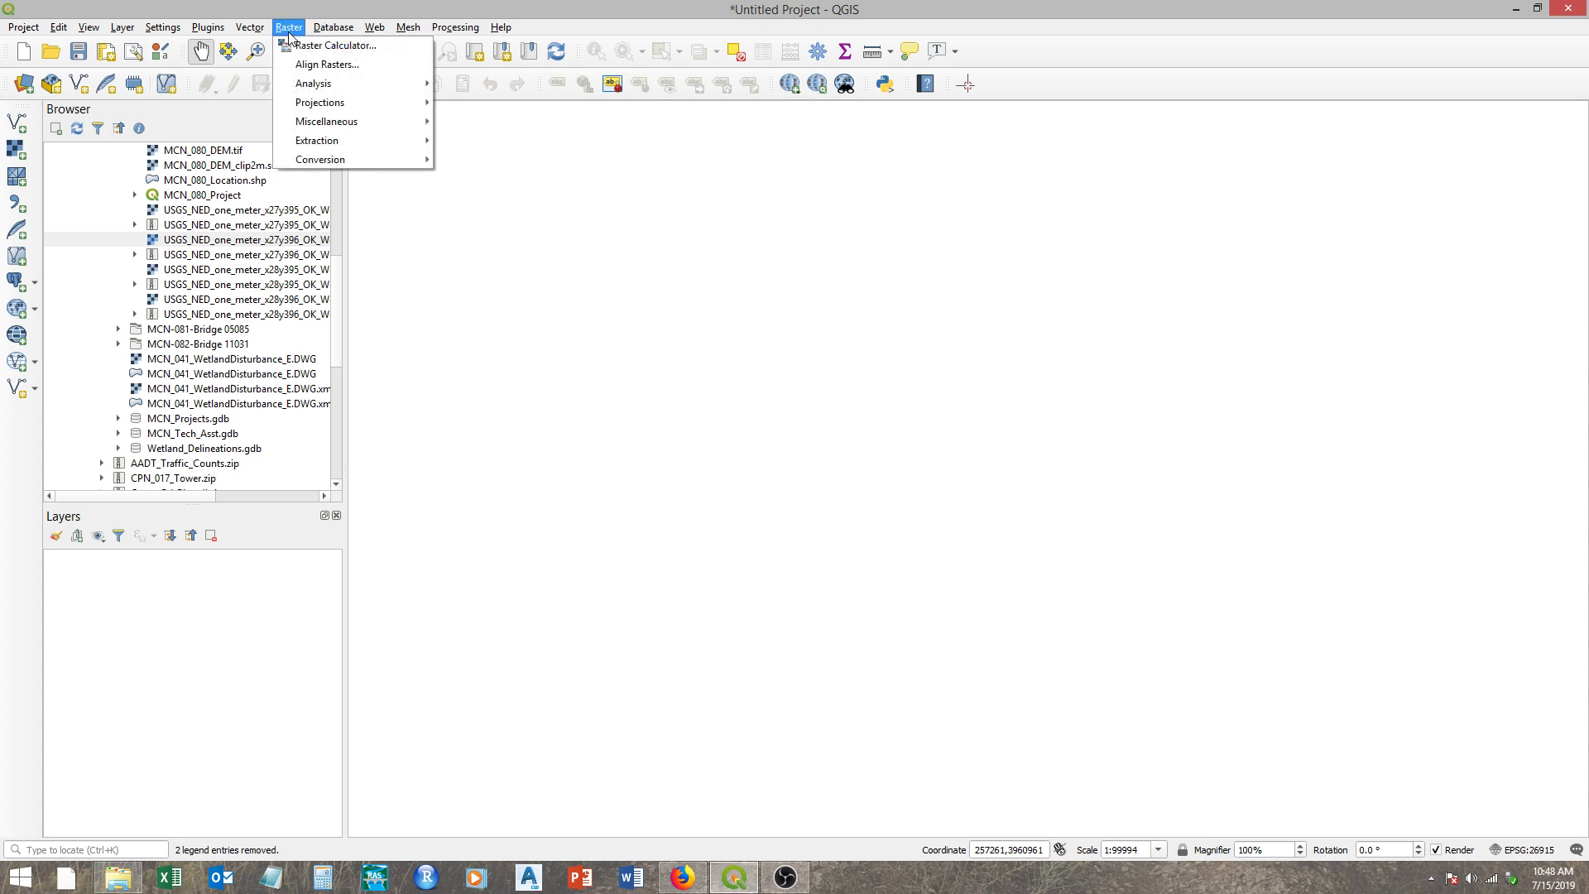
{"action": "mouse_move", "coordinate": [345, 141]}
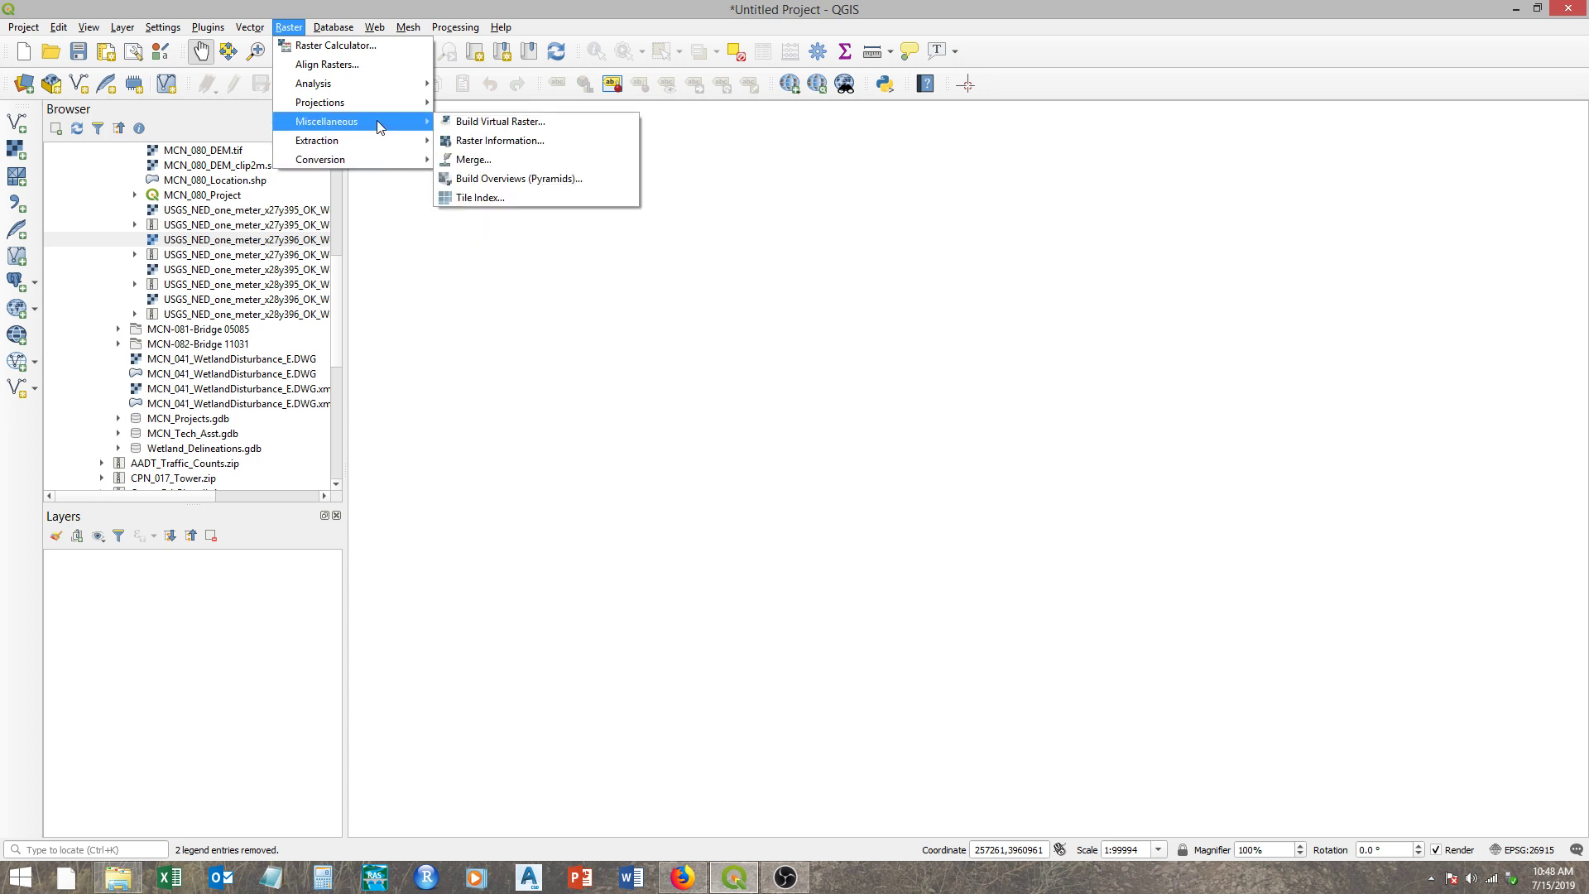
{"action": "left_click", "coordinate": [565, 275]}
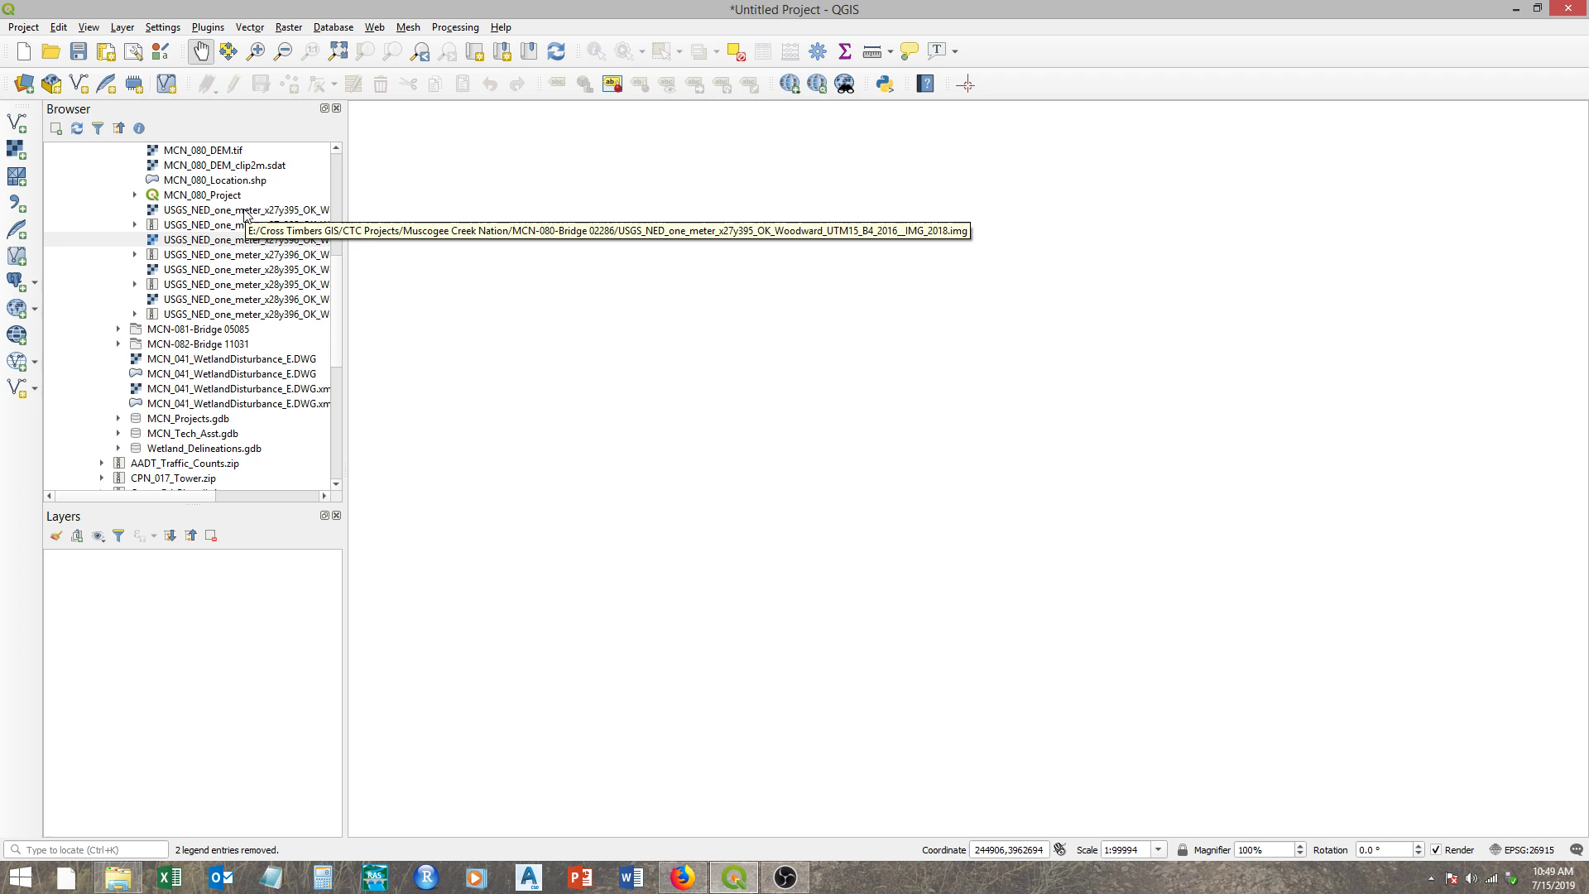
Step: Add the x27y395 and x27y396 DEM tiles from the Browser and pan to frame both
{"action": "double_click", "coordinate": [209, 212]}
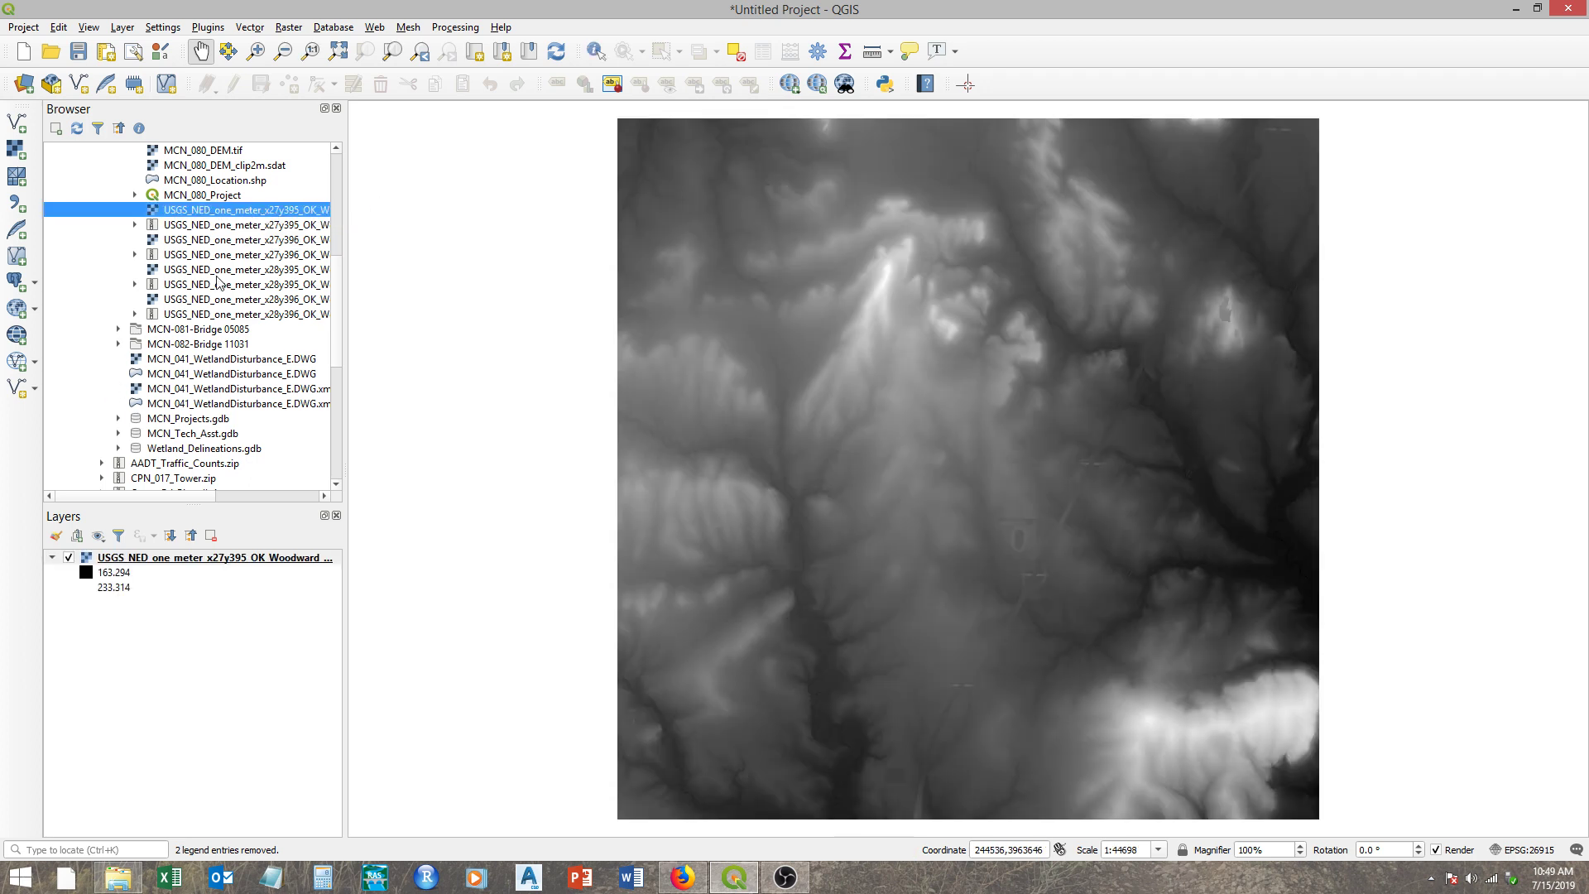
{"action": "left_click", "coordinate": [203, 242]}
{"action": "double_click", "coordinate": [201, 242]}
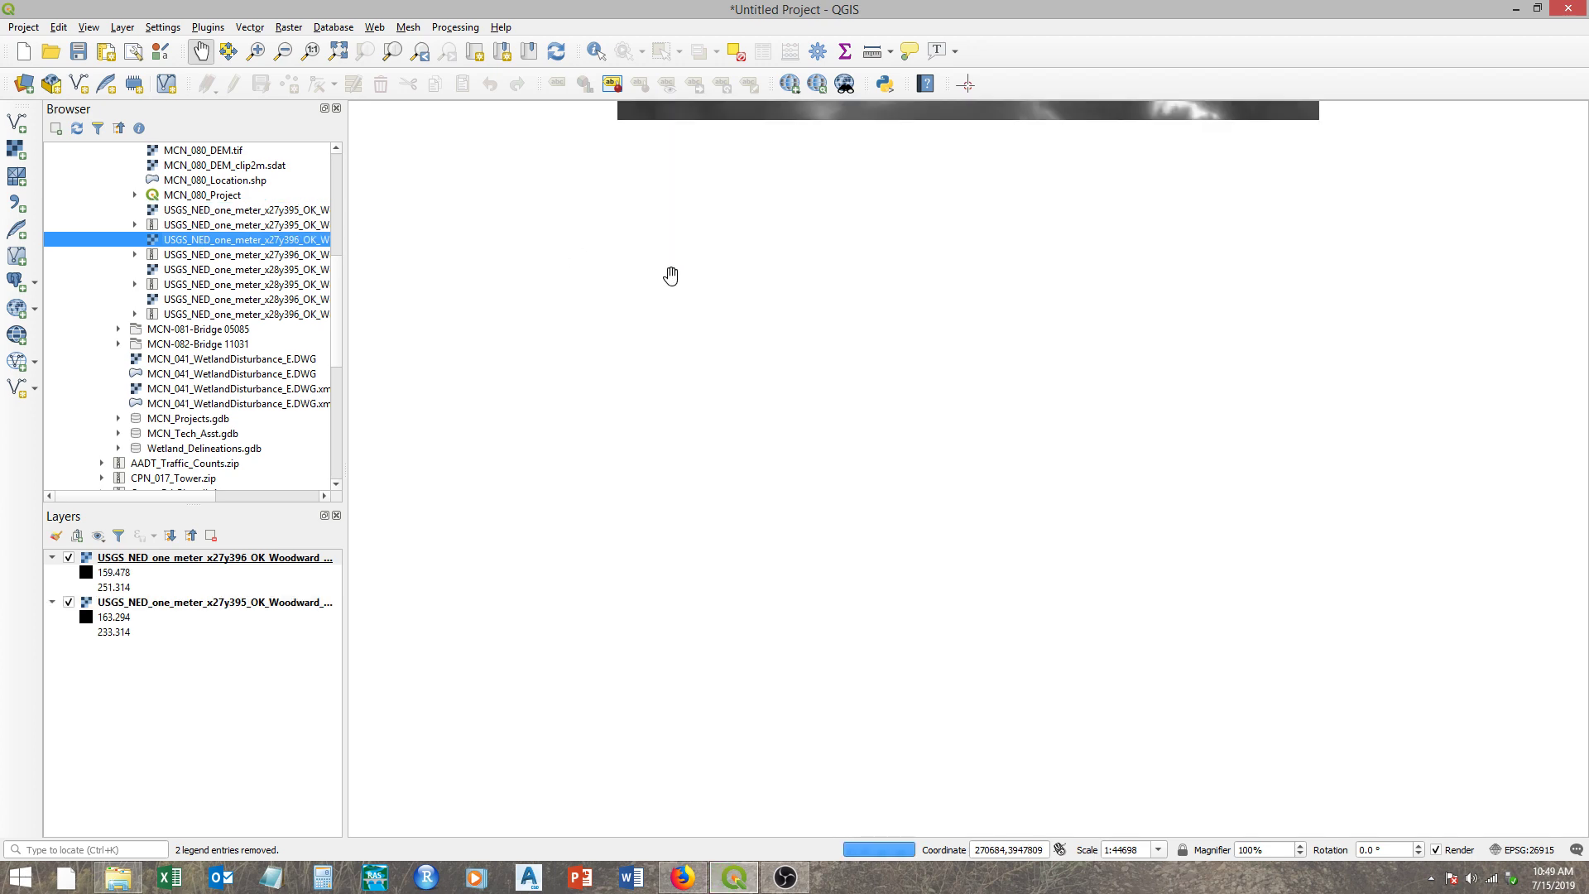
{"action": "scroll", "coordinate": [971, 255], "scroll_direction": "down", "scroll_amount": 1}
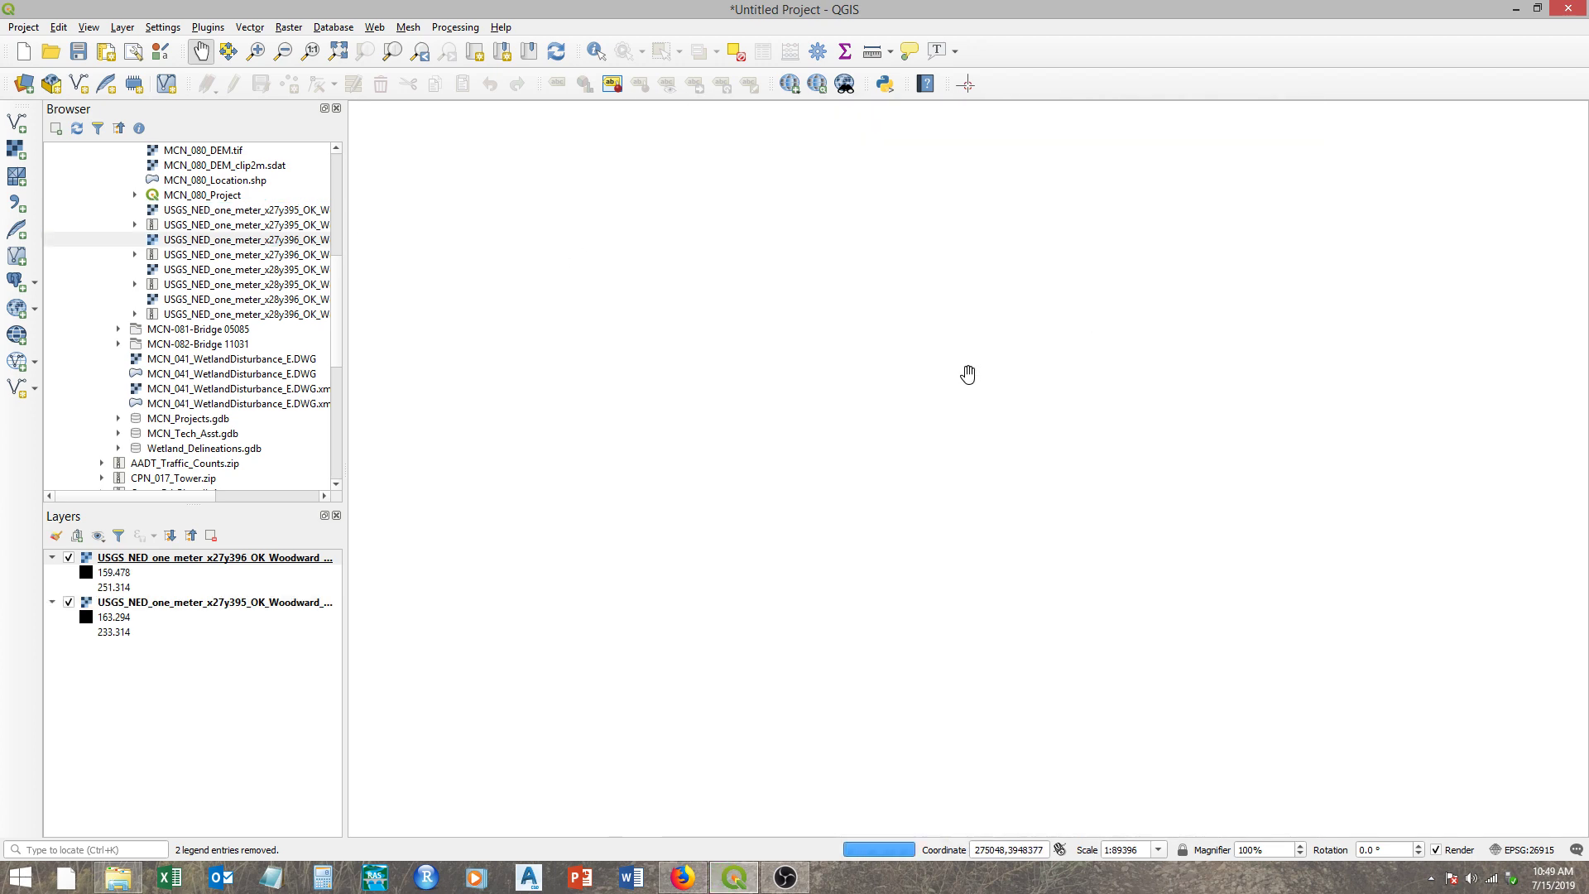
{"action": "left_click_drag", "start_coordinate": [988, 273], "coordinate": [916, 365]}
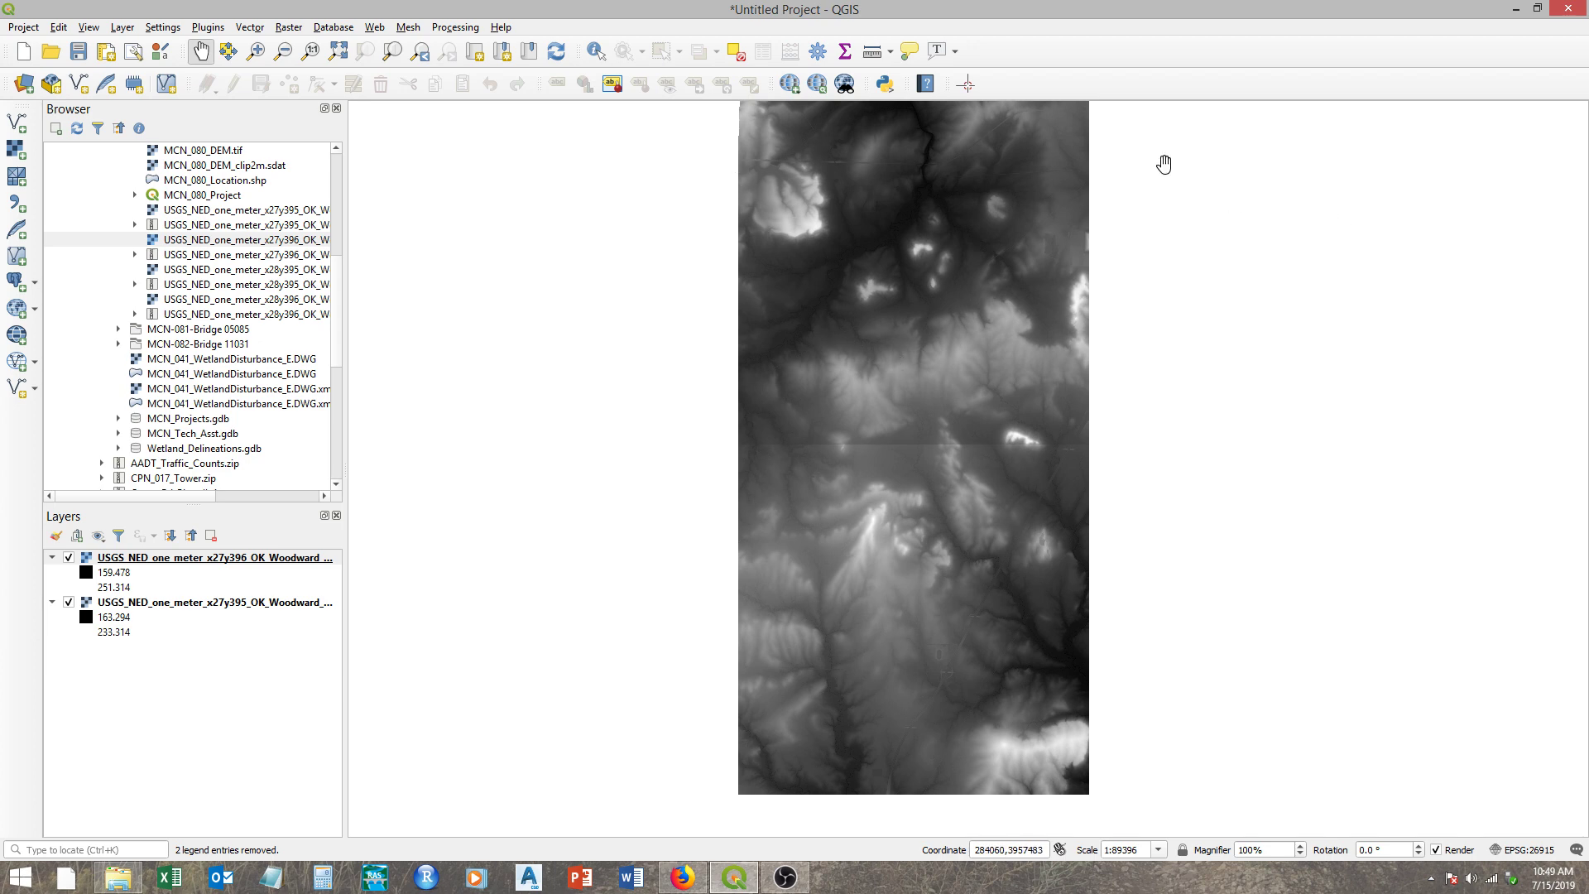
Step: Open the Processing Toolbox and filter it with 'mosa' to find SAGA Mosaic raster layers
{"action": "left_click", "coordinate": [450, 31]}
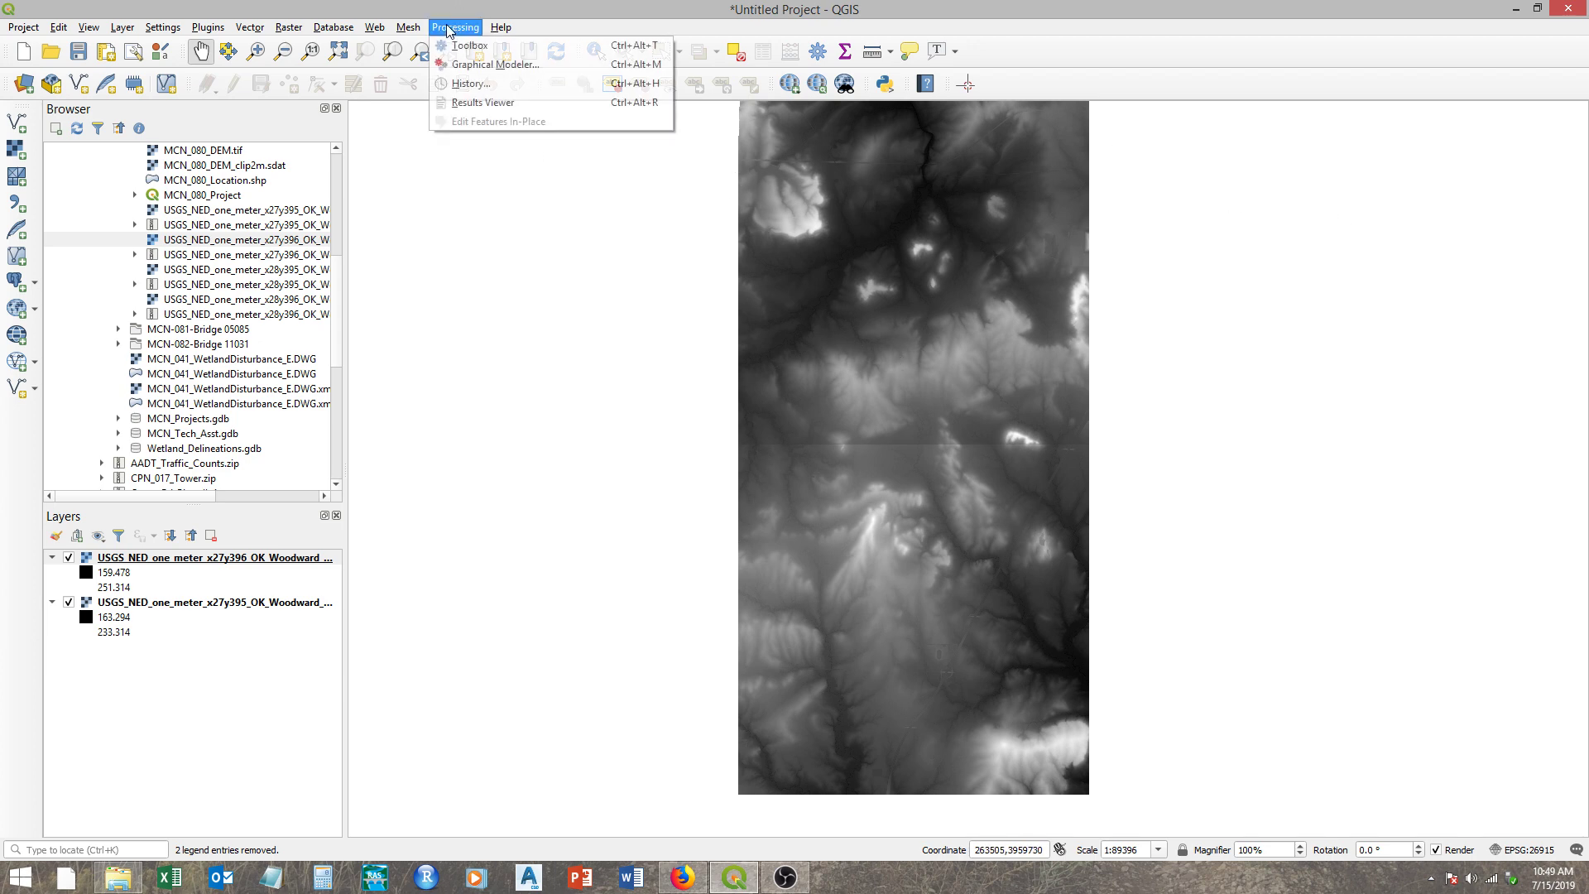
{"action": "left_click", "coordinate": [466, 46]}
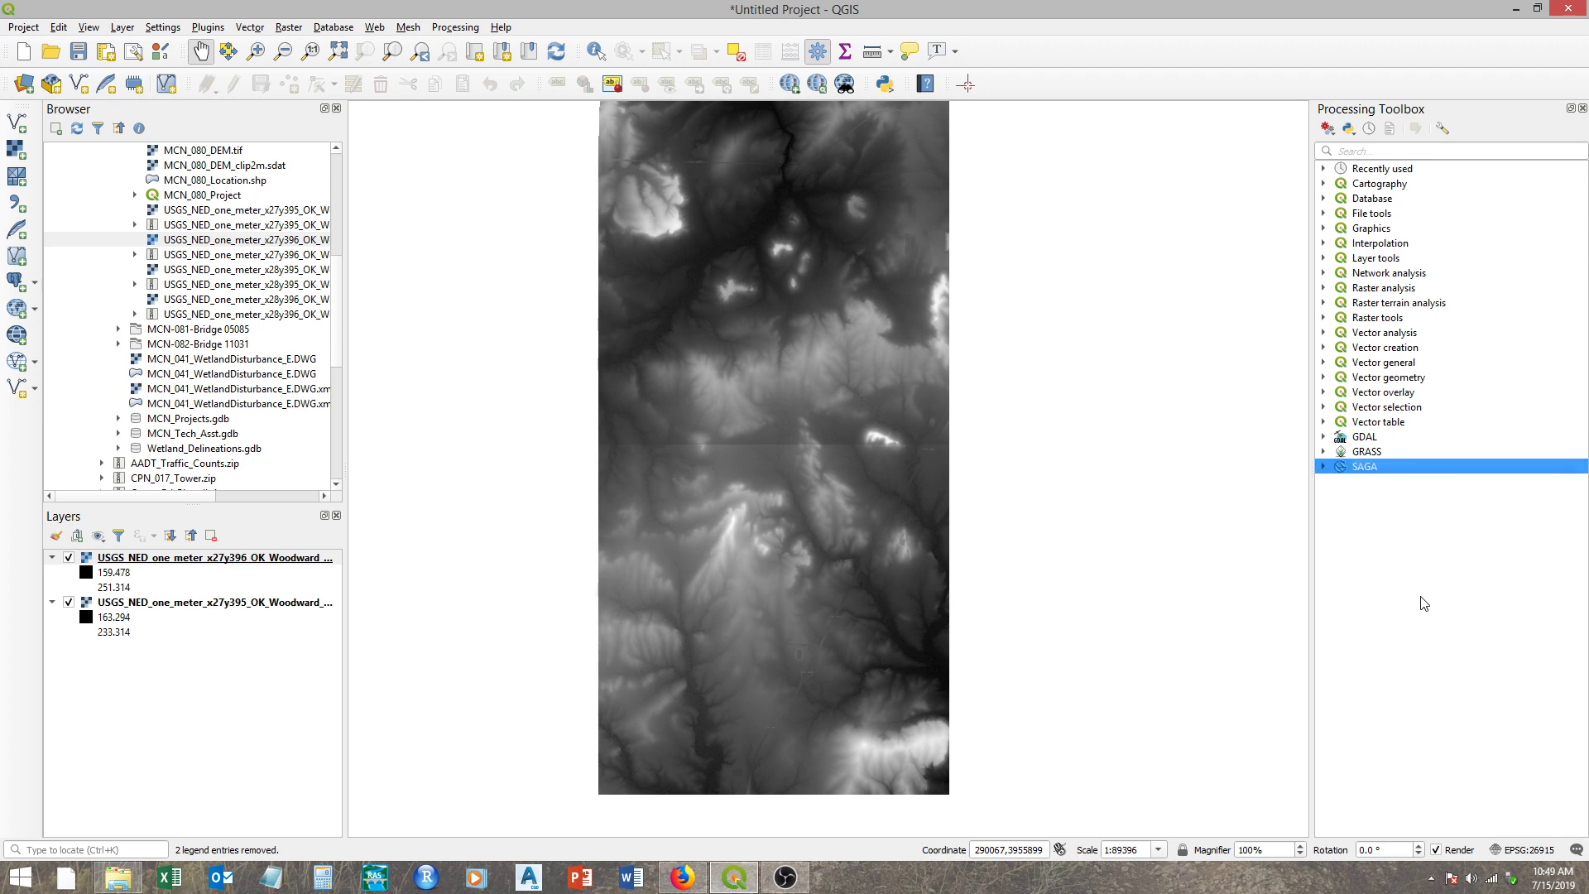
{"action": "left_click", "coordinate": [1404, 151]}
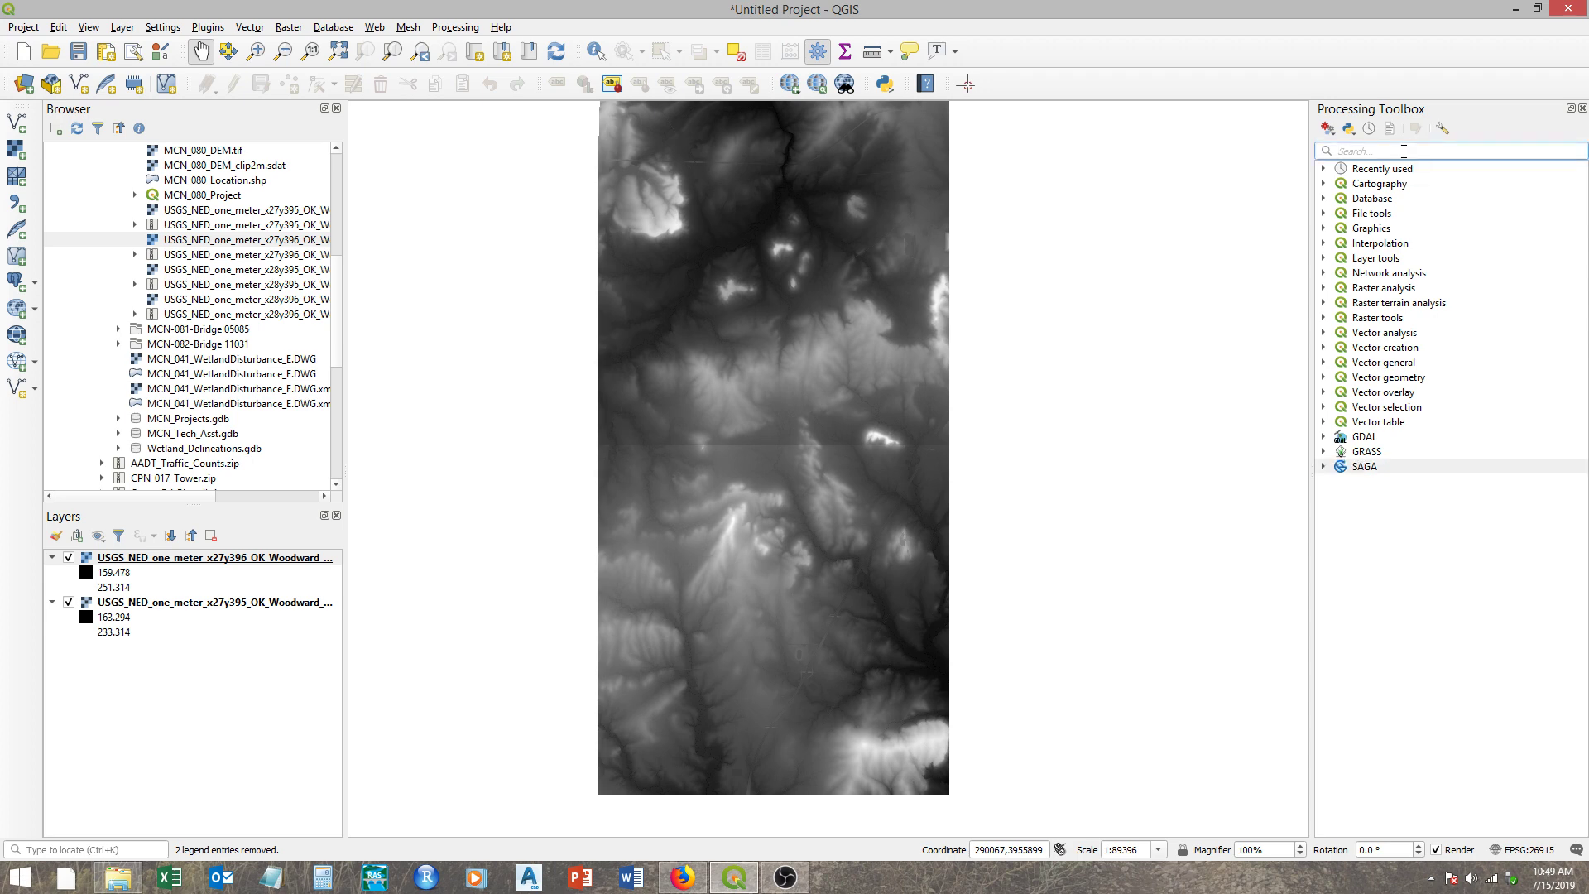
{"action": "type", "text": "mosaic"}
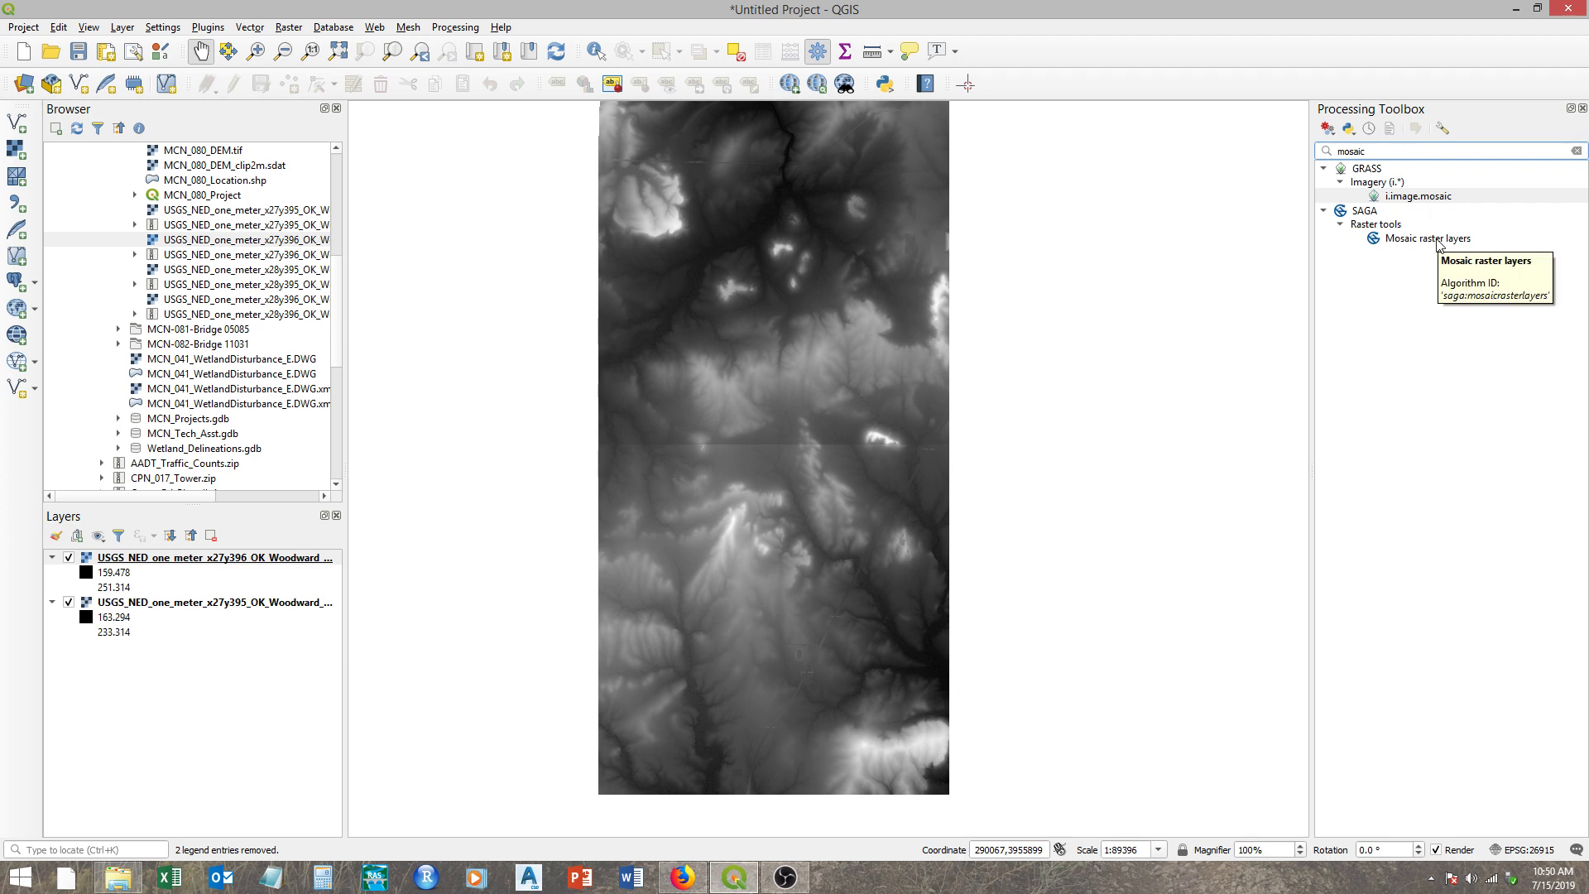
Step: Open SAGA Mosaic raster layers and select both USGS_NED tiles as its input grids
{"action": "double_click", "coordinate": [1437, 245]}
{"action": "left_click_drag", "start_coordinate": [714, 246], "coordinate": [894, 208]}
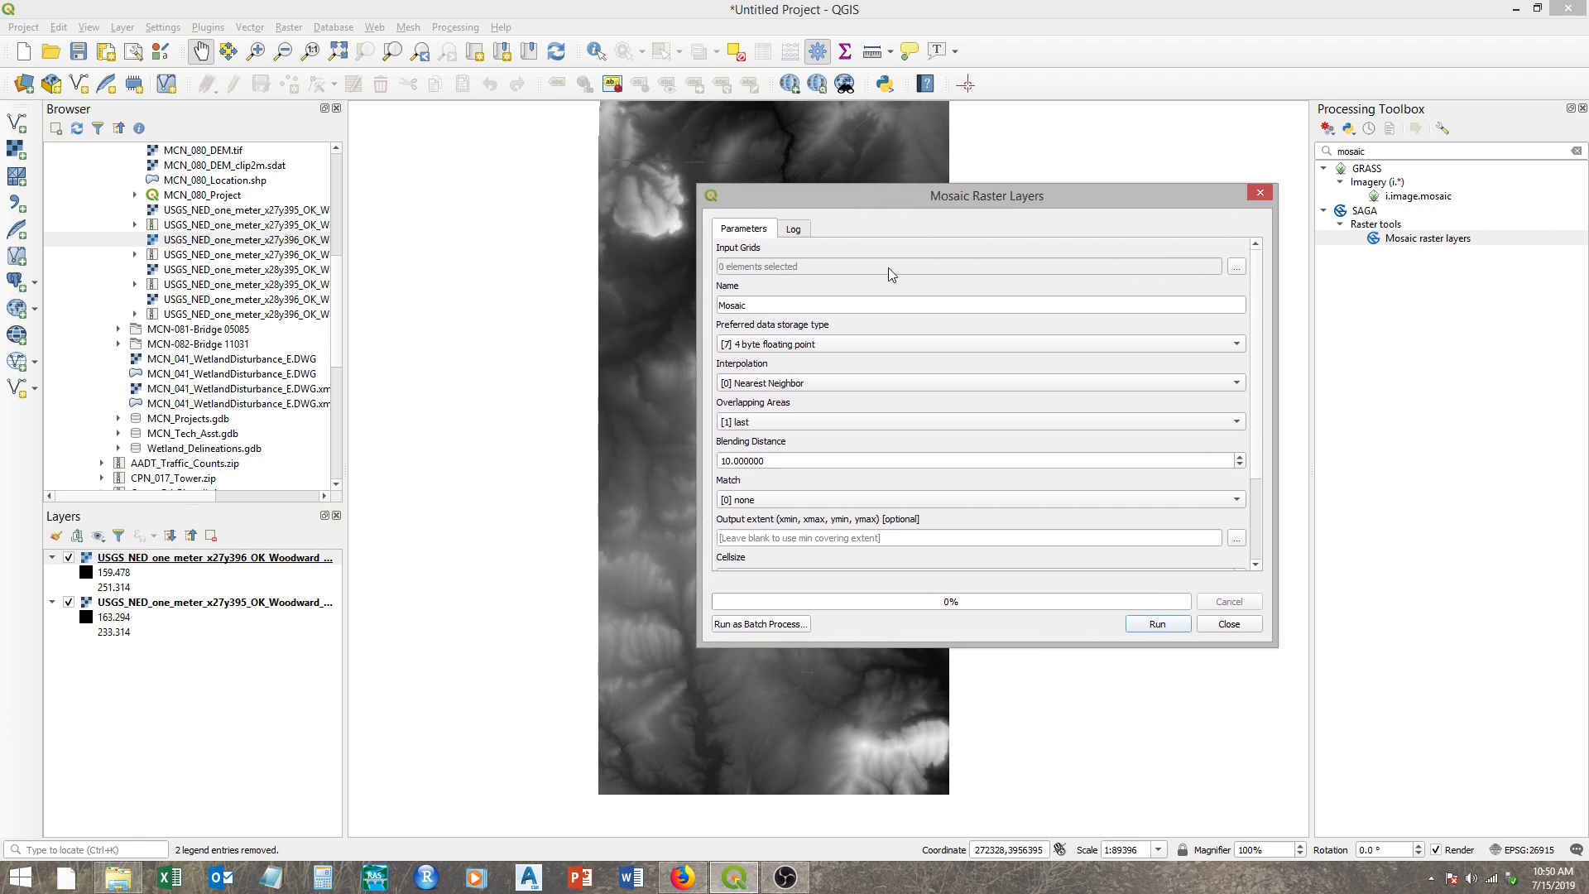
{"action": "left_click", "coordinate": [1237, 266]}
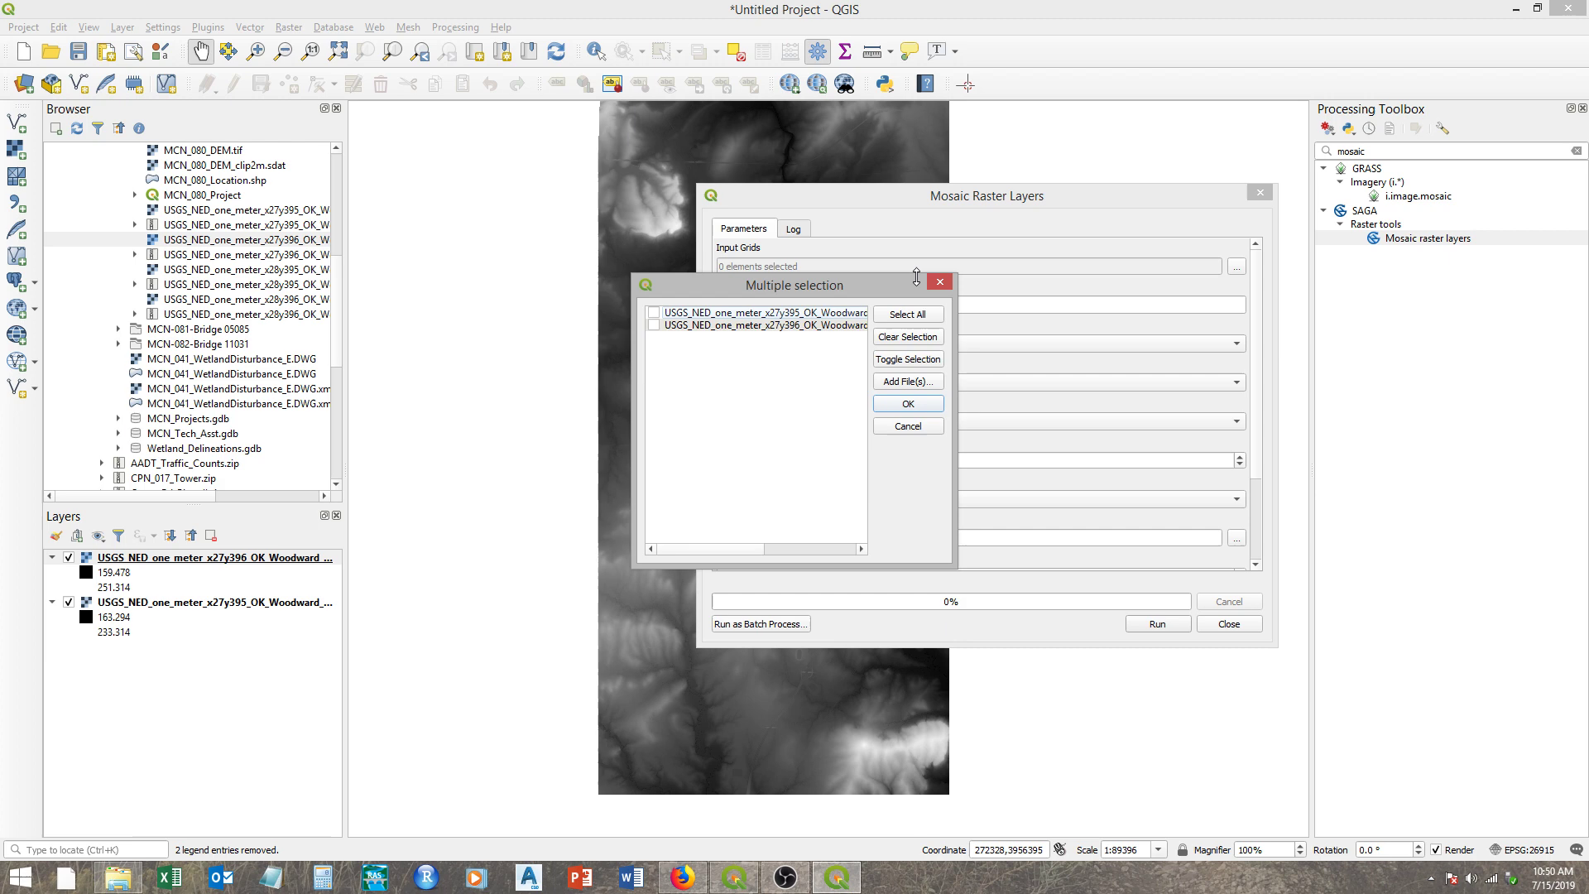
{"action": "left_click", "coordinate": [654, 313]}
{"action": "left_click", "coordinate": [654, 325]}
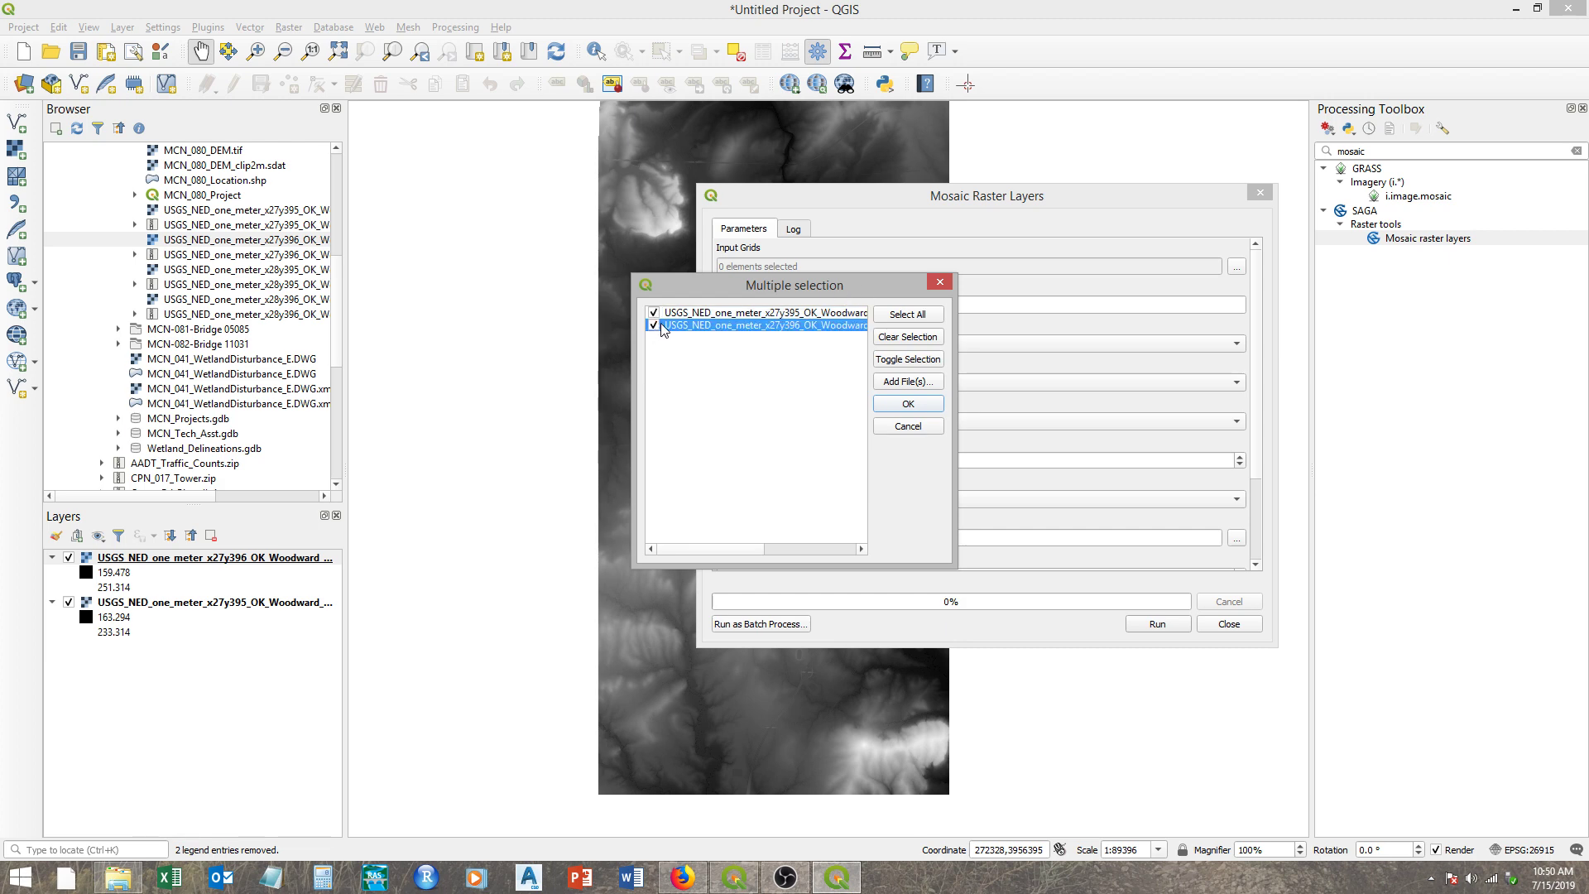
{"action": "left_click", "coordinate": [908, 404]}
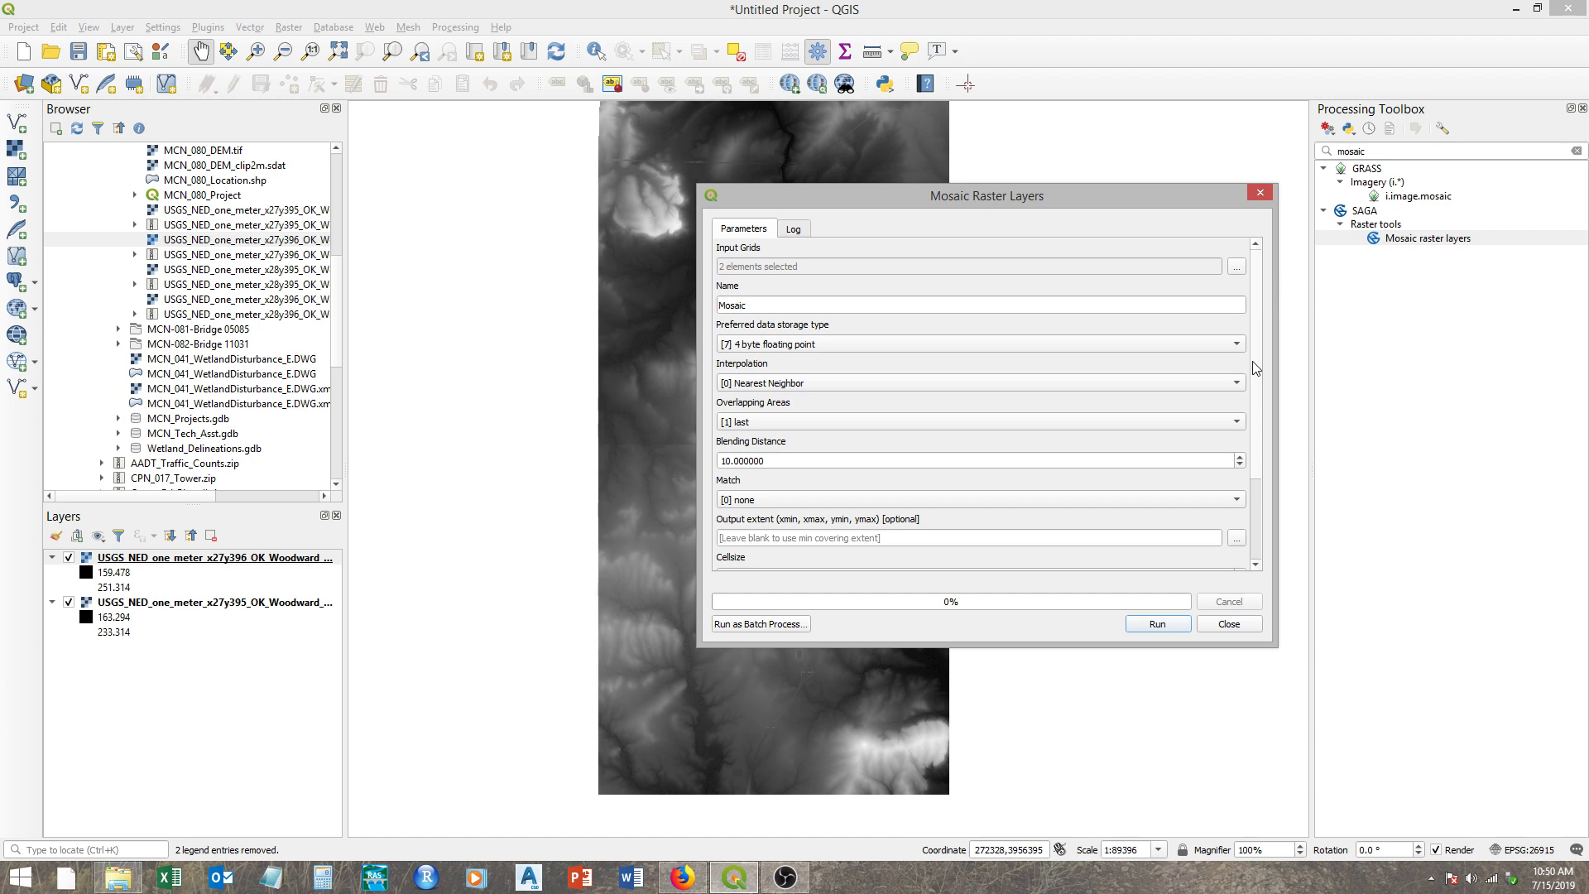
Step: Set Overlapping Areas to '[3] maximum' and change the cell size from 100 to 1
{"action": "mouse_move", "coordinate": [1255, 368]}
{"action": "left_mouse_down"}
{"action": "mouse_move", "coordinate": [1259, 406]}
{"action": "mouse_move", "coordinate": [1259, 356]}
{"action": "left_mouse_up"}
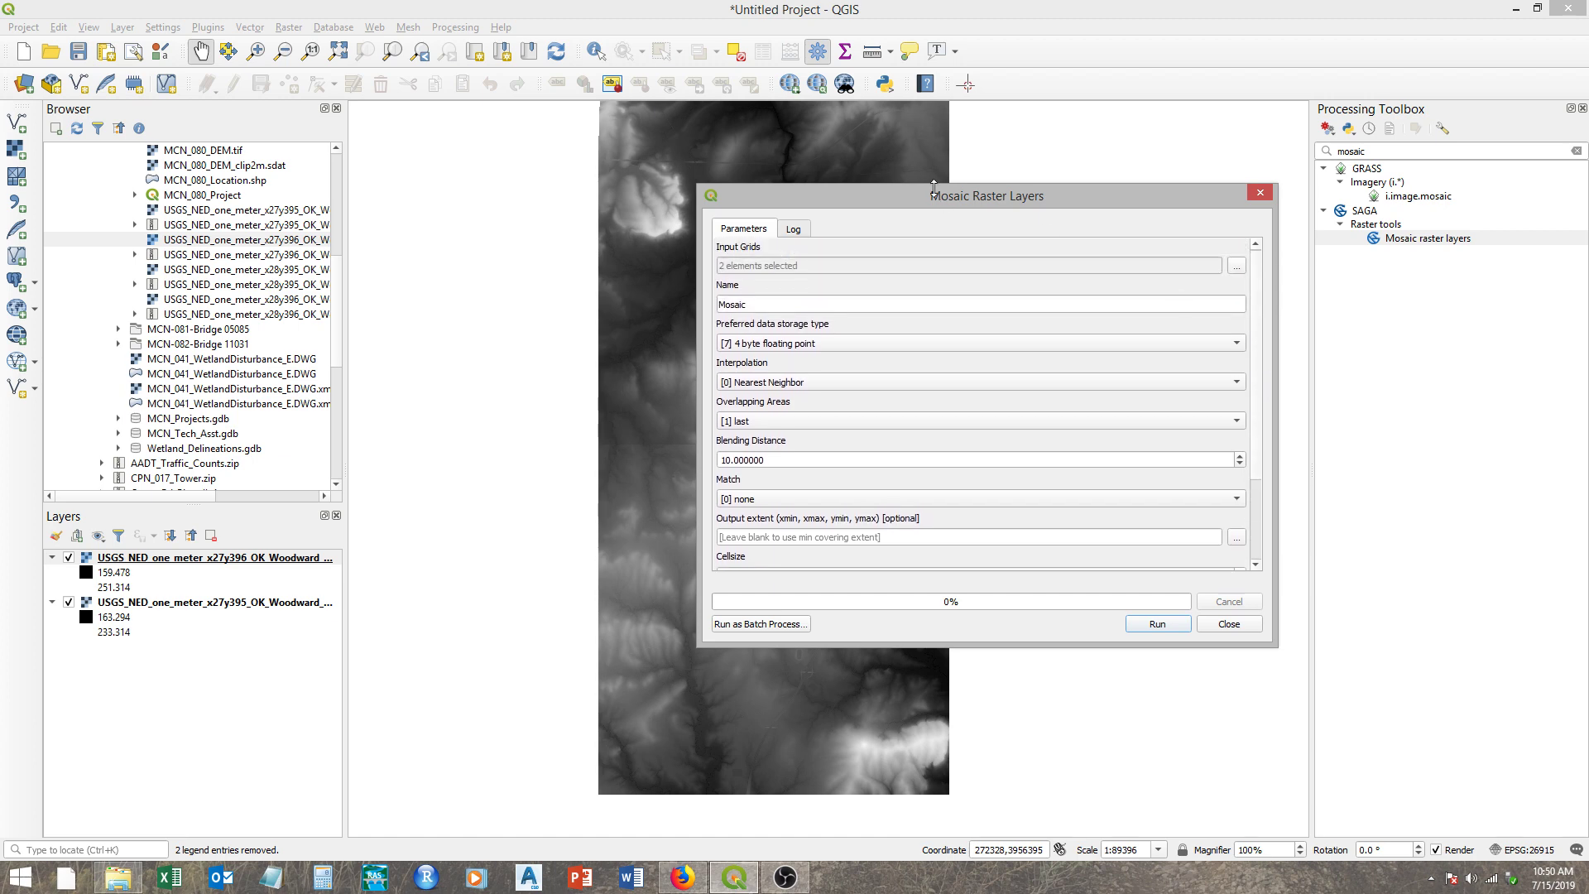
{"action": "left_click", "coordinate": [793, 422]}
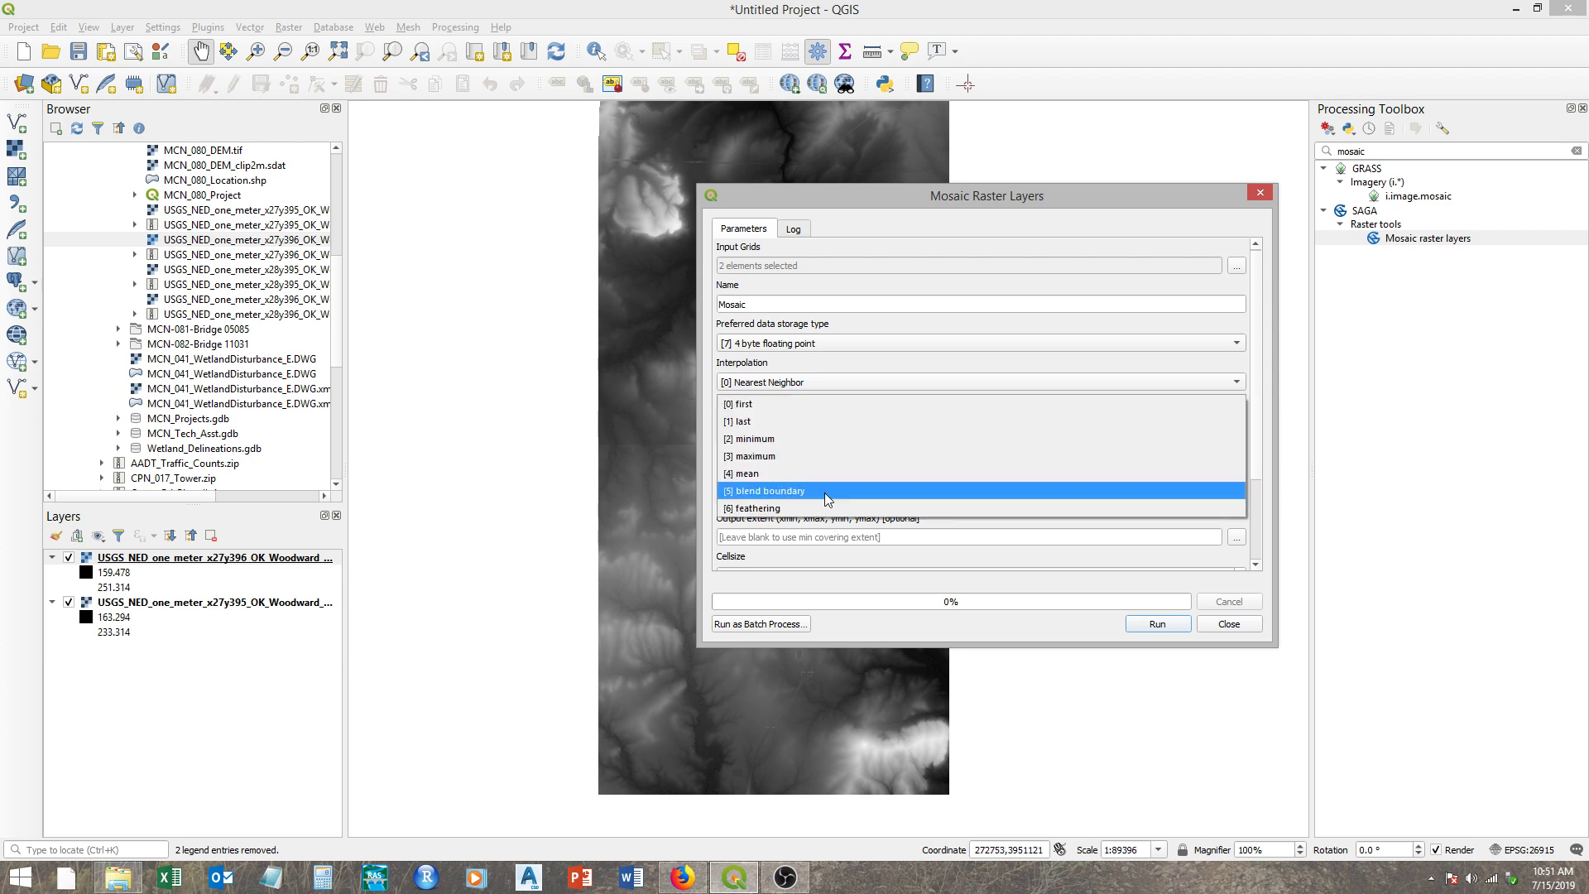
{"action": "left_click", "coordinate": [801, 457]}
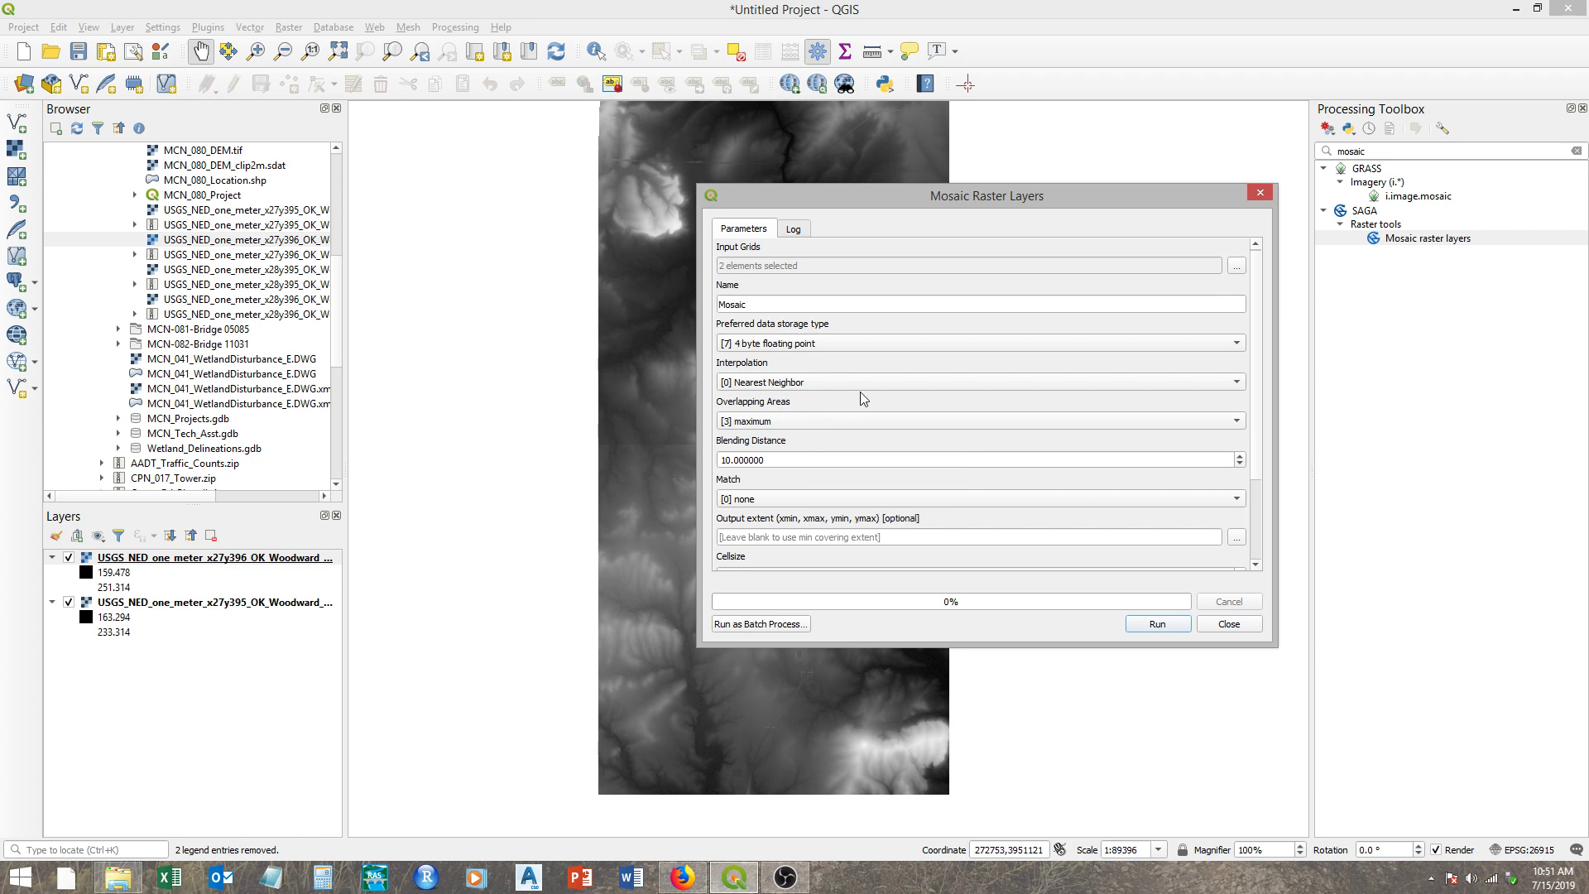
{"action": "scroll", "coordinate": [956, 430], "scroll_direction": "down", "scroll_amount": 3}
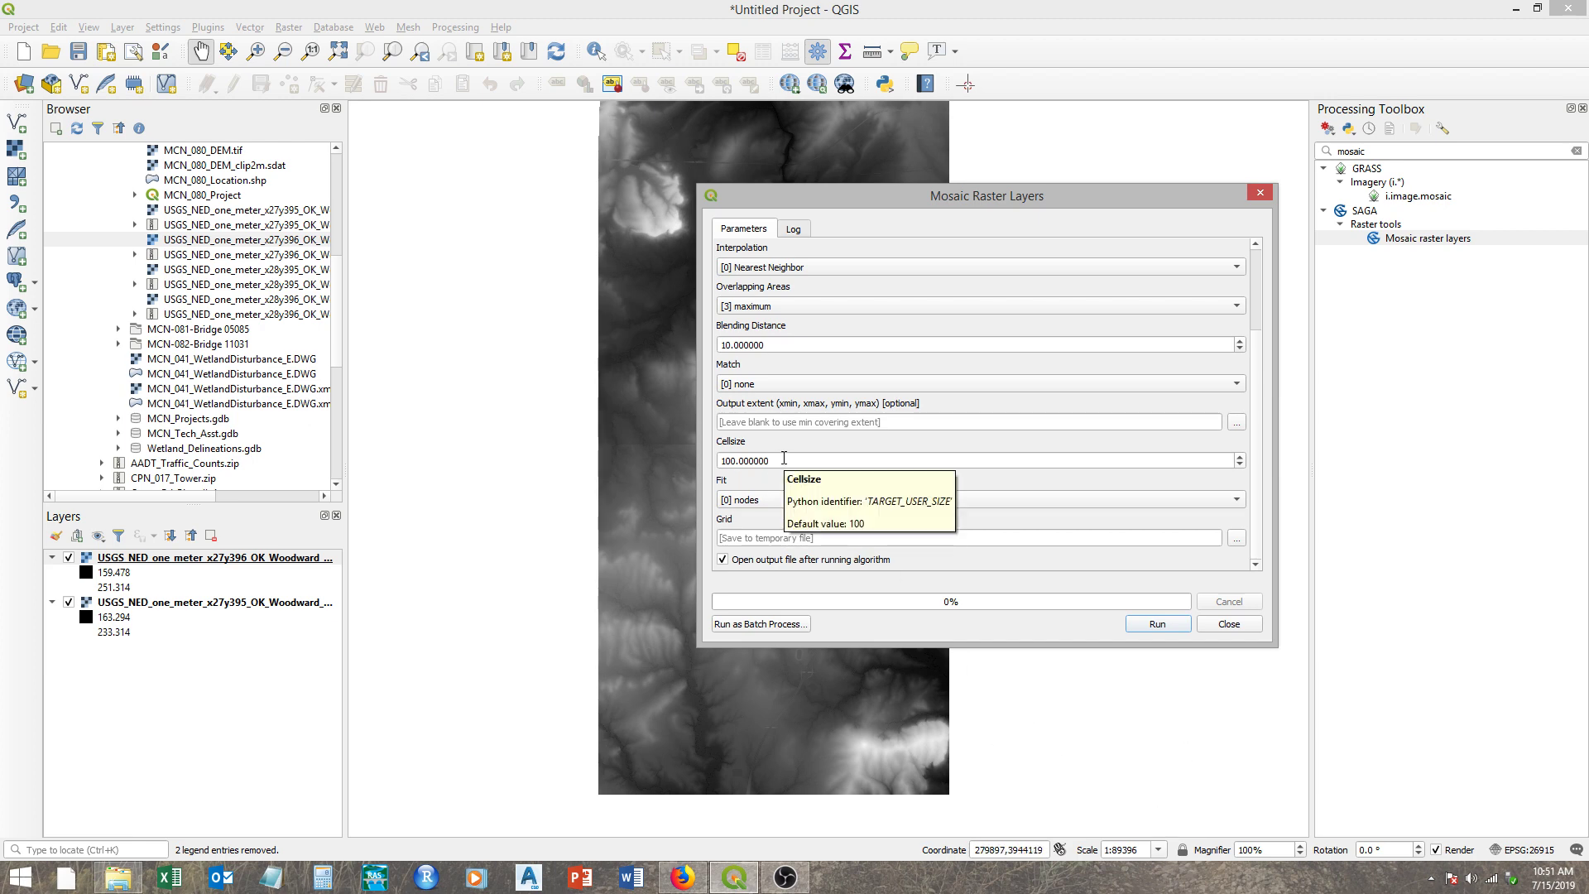
{"action": "left_click_drag", "start_coordinate": [785, 458], "coordinate": [706, 470]}
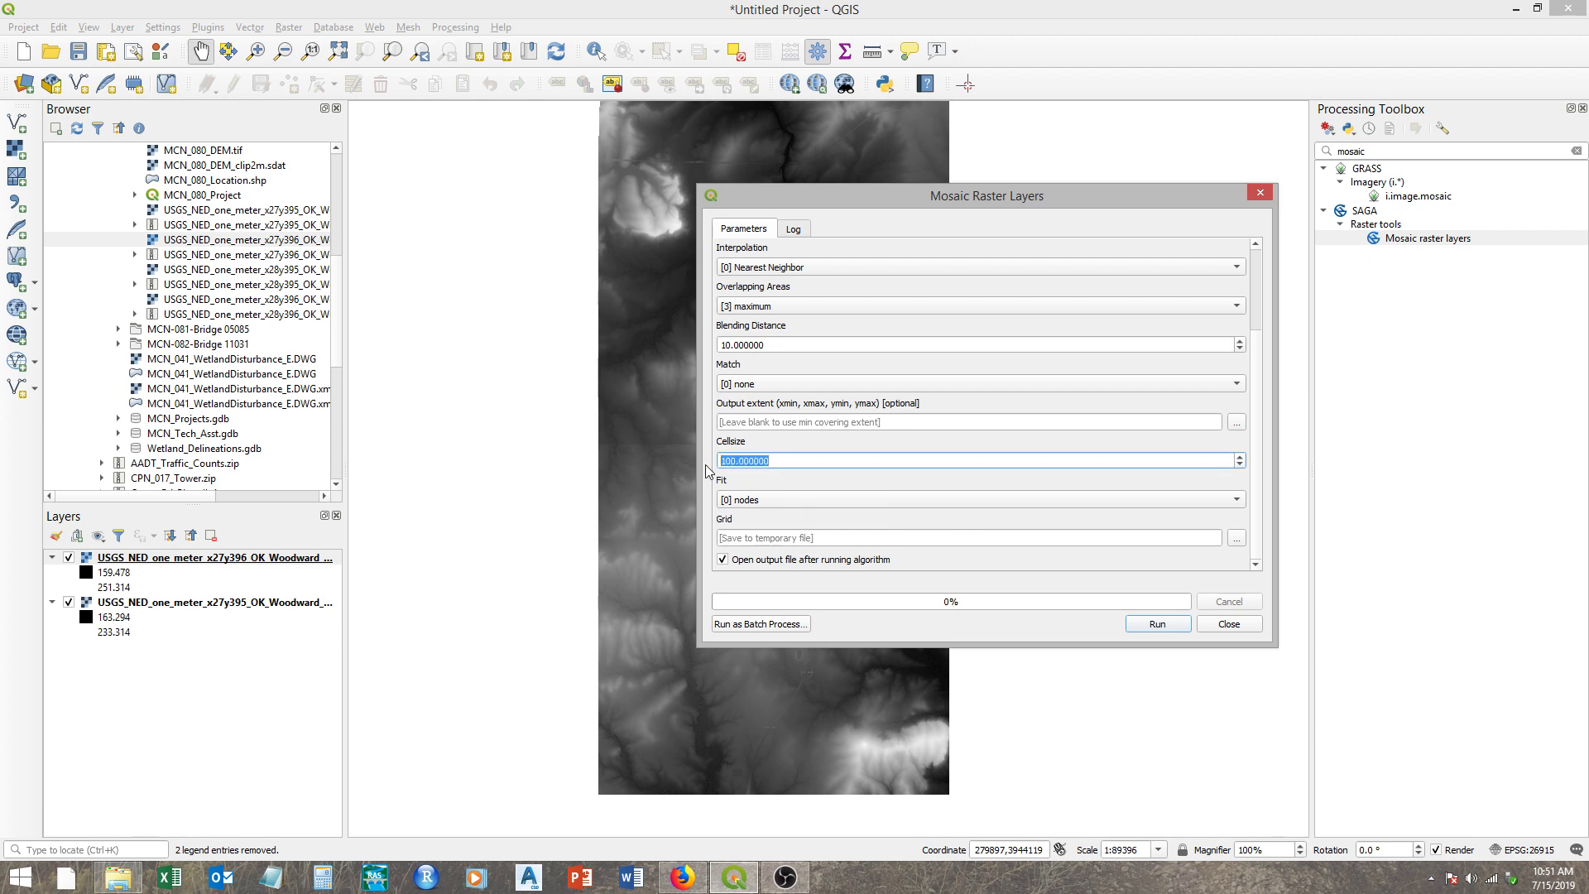
{"action": "type", "text": "1"}
Step: Save the mosaic output grid as Mosaic_DEM.sdat in Desktop > Watershed Creation QGIS
{"action": "left_click", "coordinate": [1236, 539]}
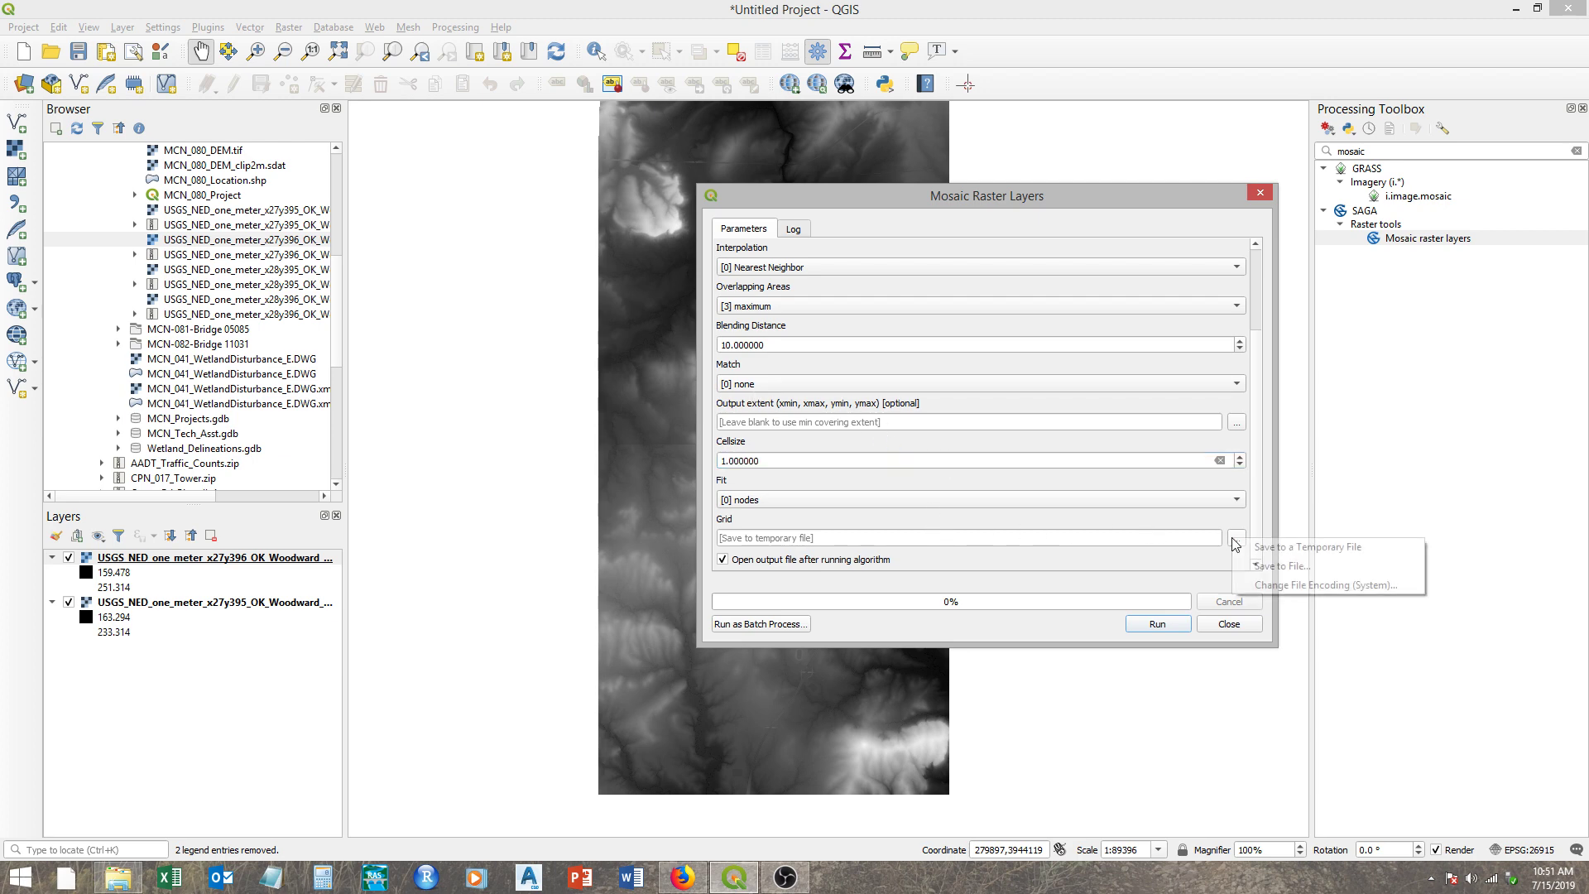
{"action": "left_click", "coordinate": [1270, 567]}
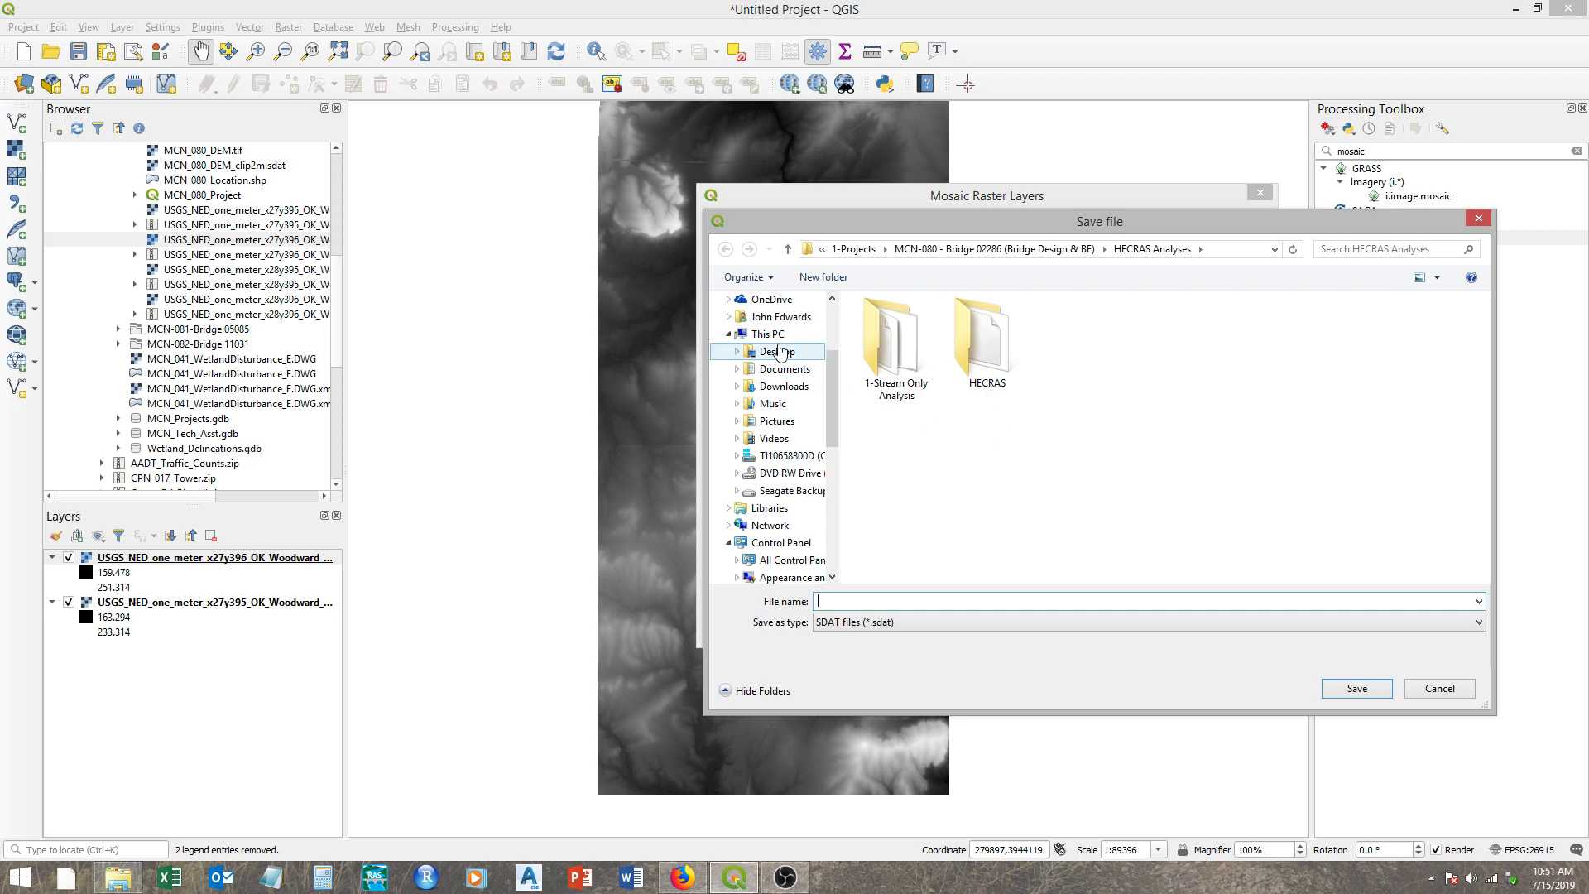
{"action": "left_click", "coordinate": [780, 353]}
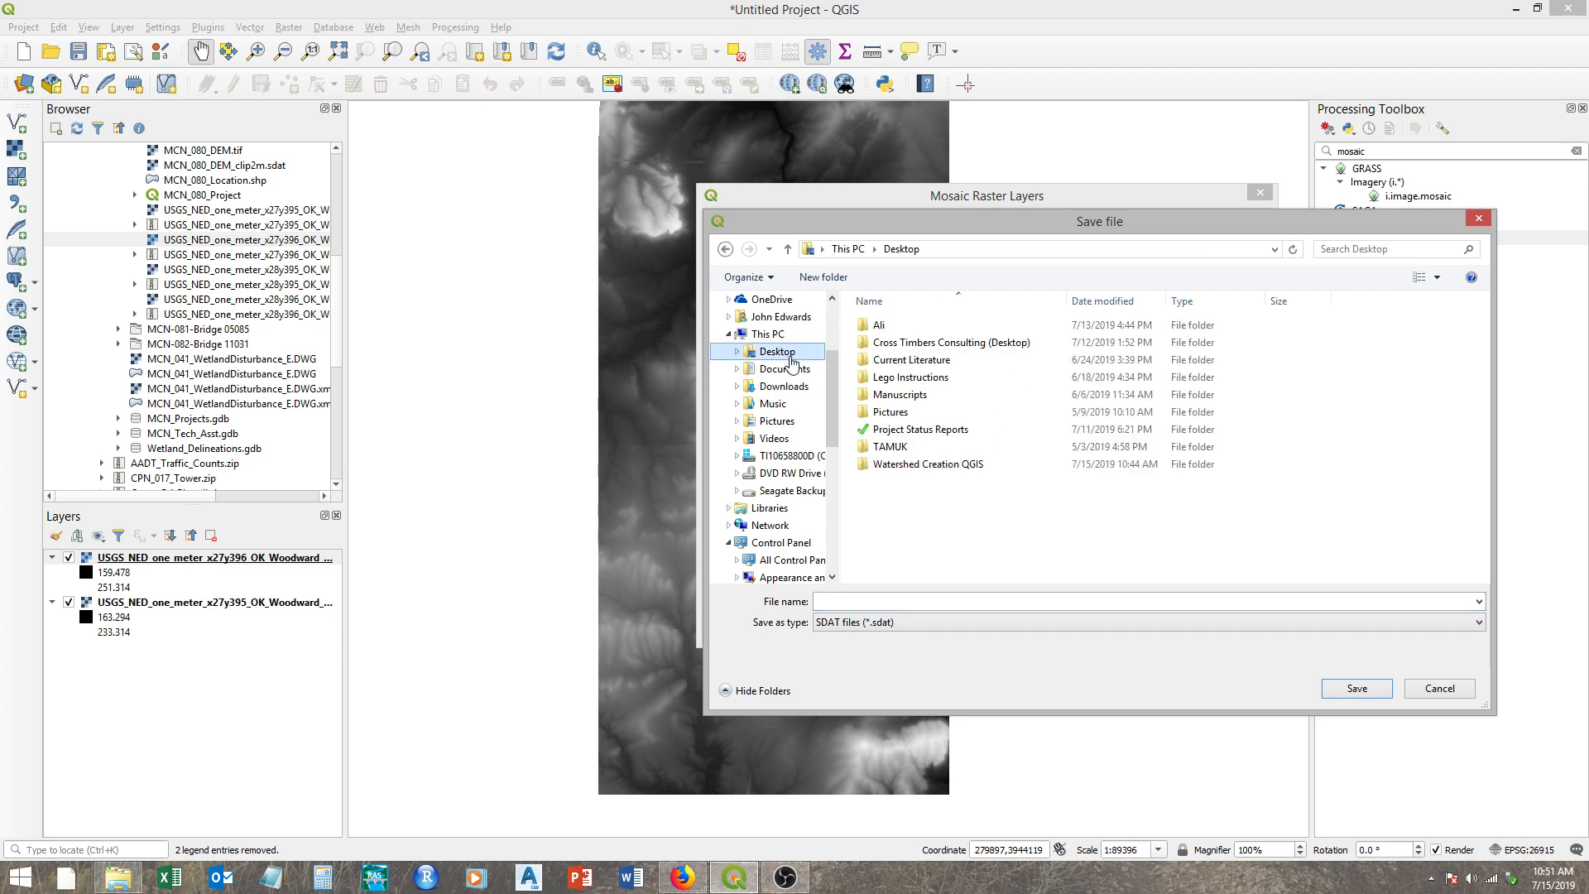
{"action": "double_click", "coordinate": [918, 466]}
{"action": "left_click", "coordinate": [883, 599]}
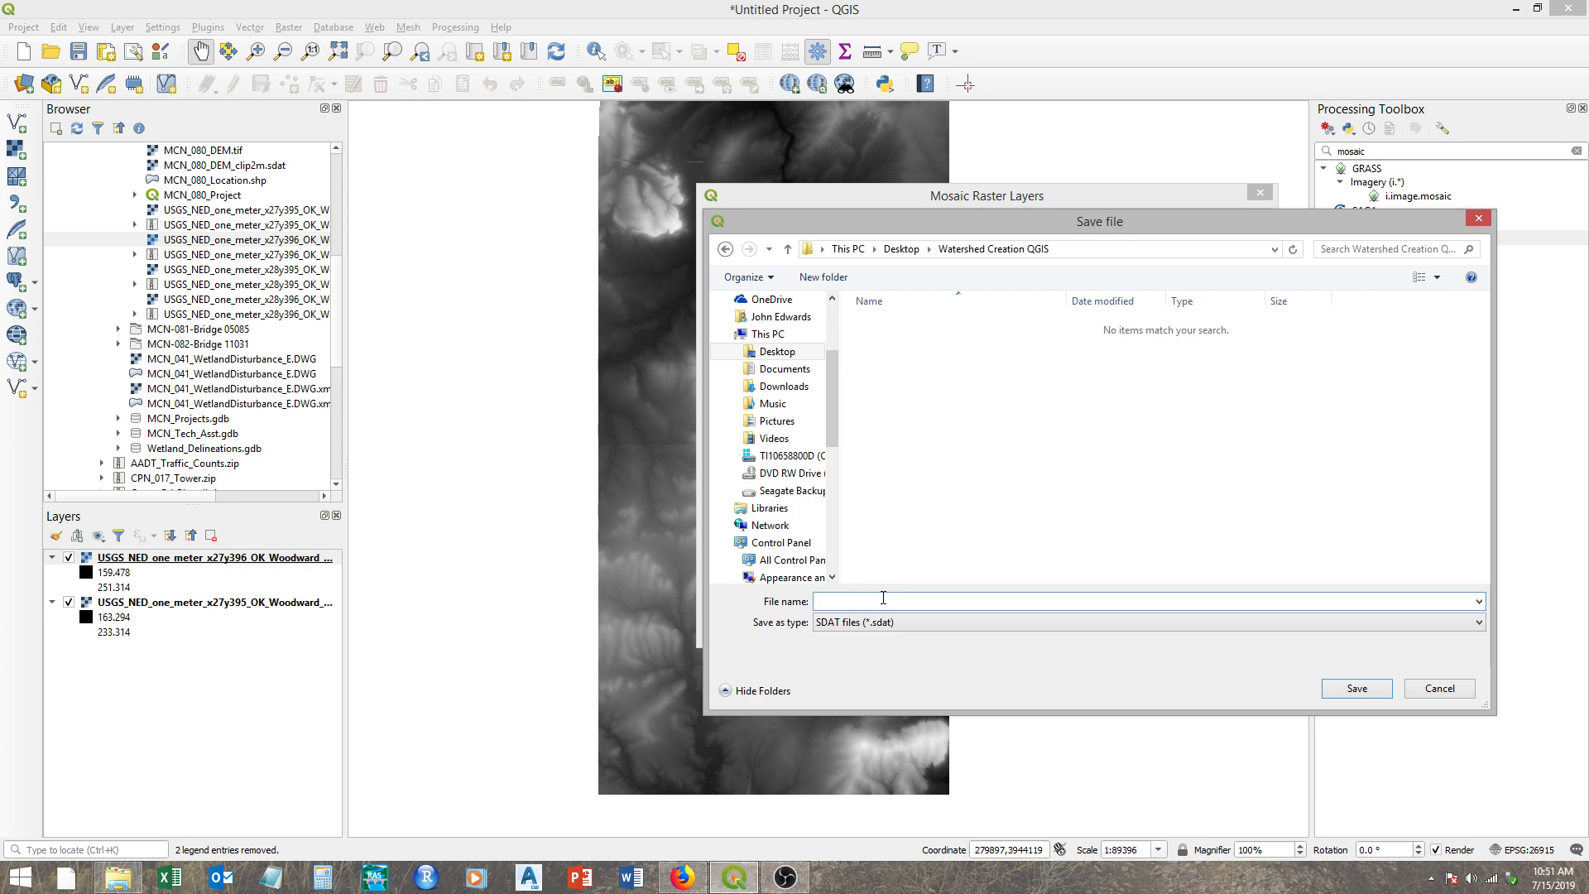
{"action": "type", "text": "Mosaic_DEM"}
{"action": "left_click", "coordinate": [1350, 688]}
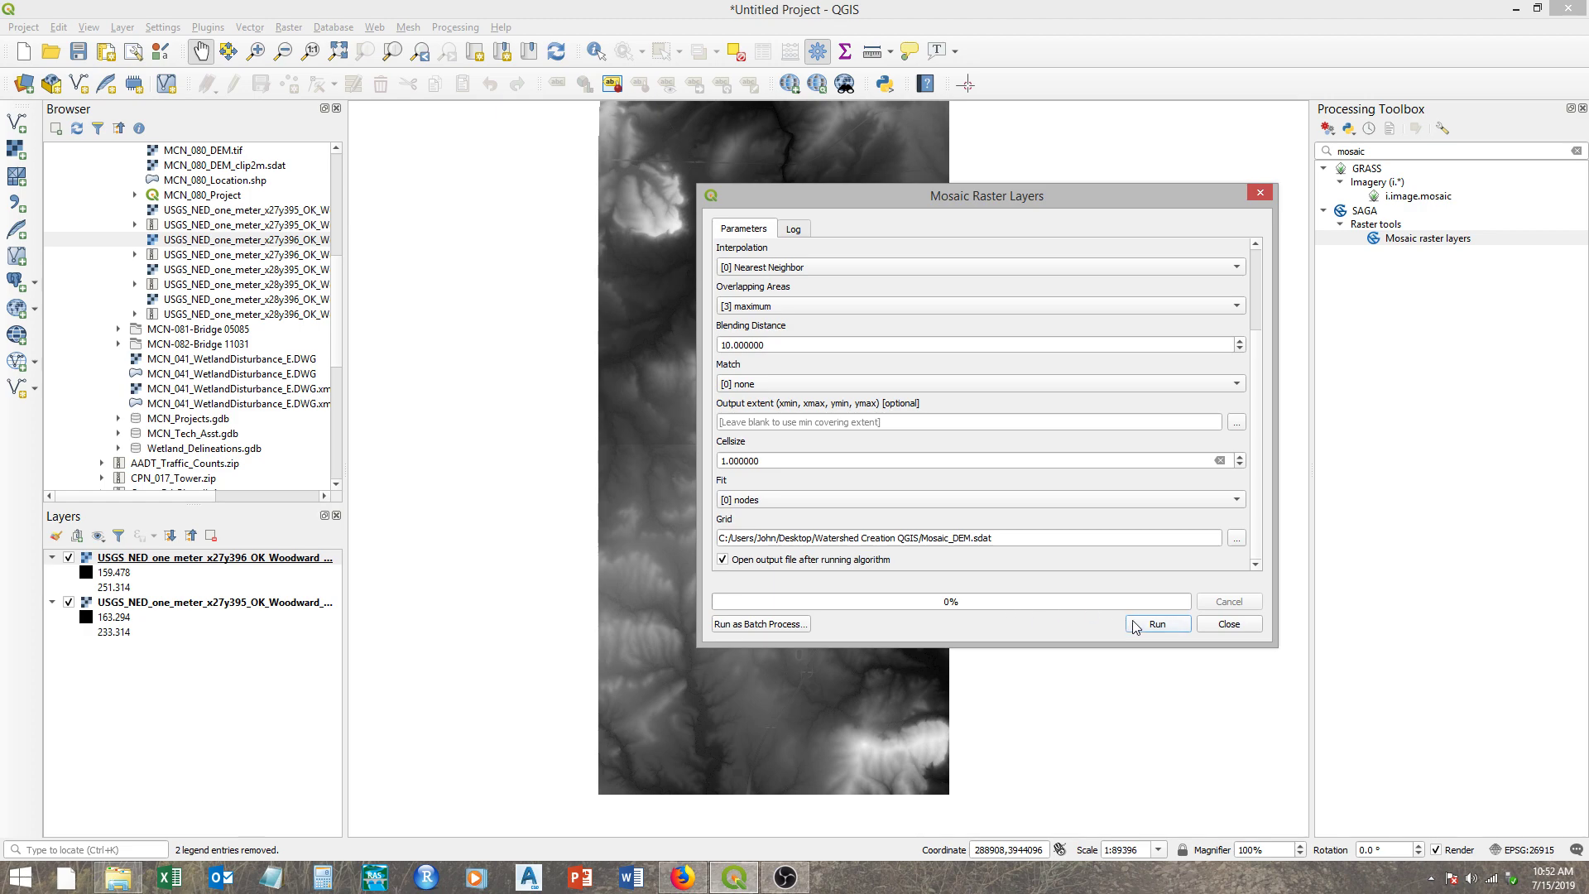
Step: Run the mosaic and wait for the merged Grid layer to appear
{"action": "left_click", "coordinate": [1157, 625]}
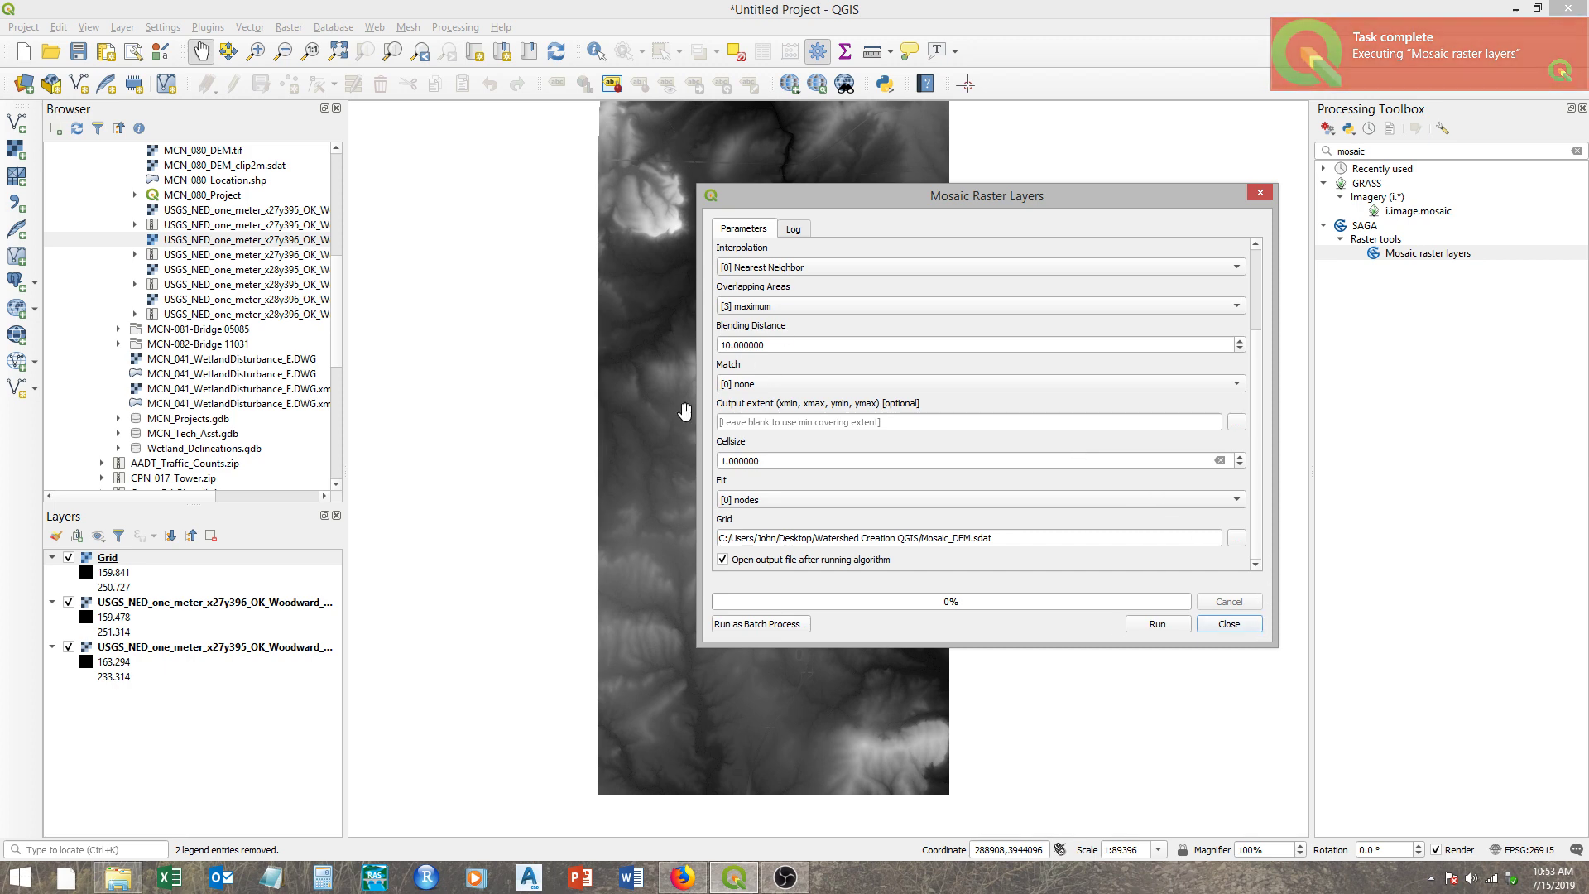
{"action": "left_click", "coordinate": [1248, 624]}
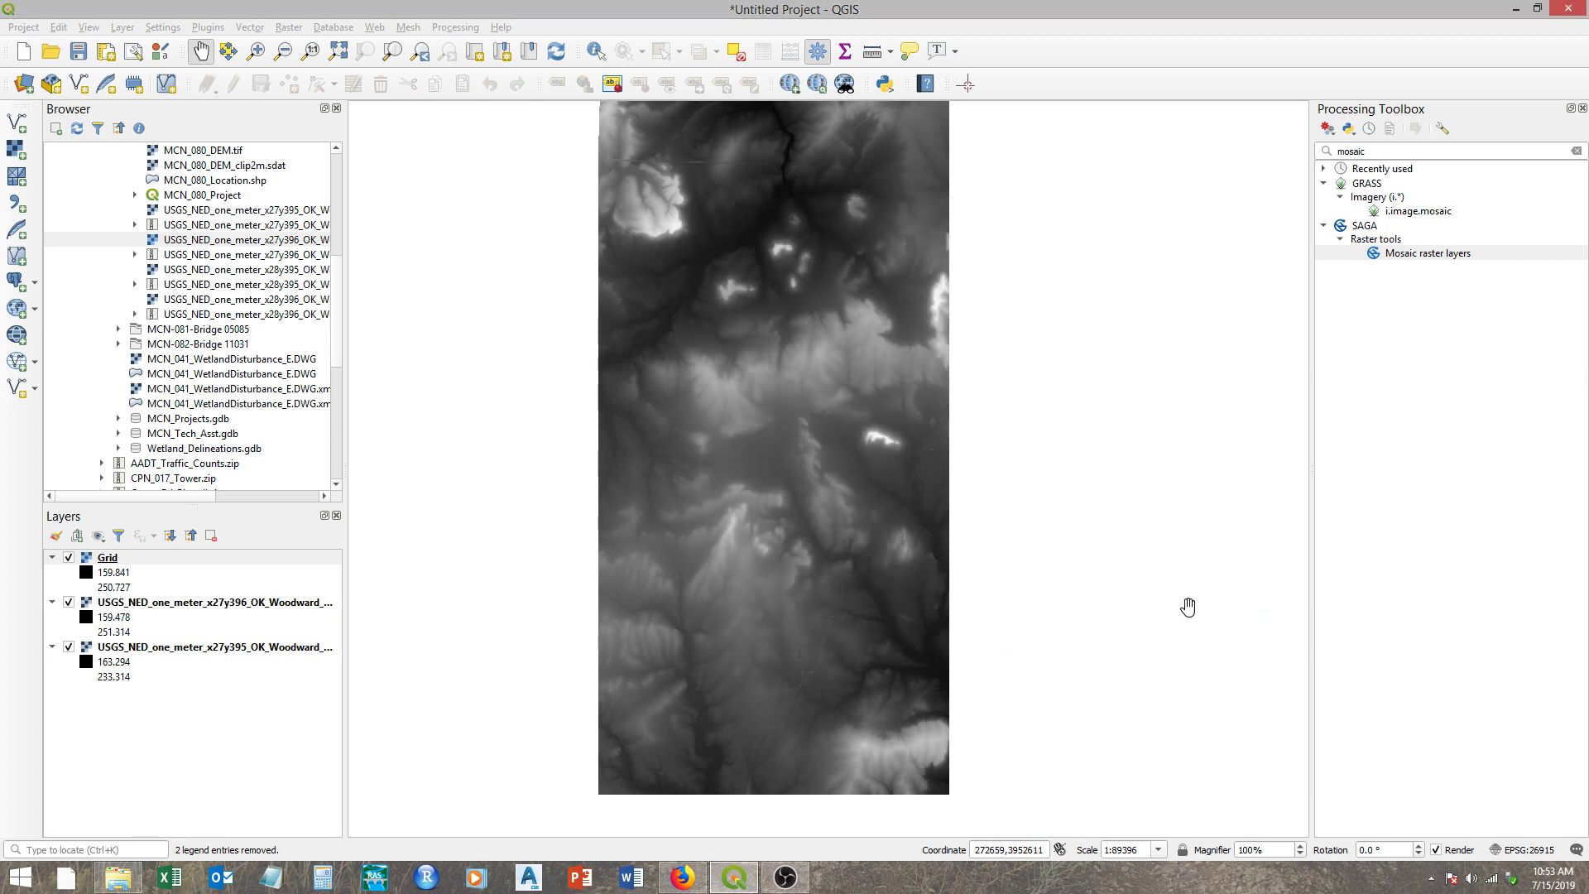
{"action": "right_click", "coordinate": [108, 559]}
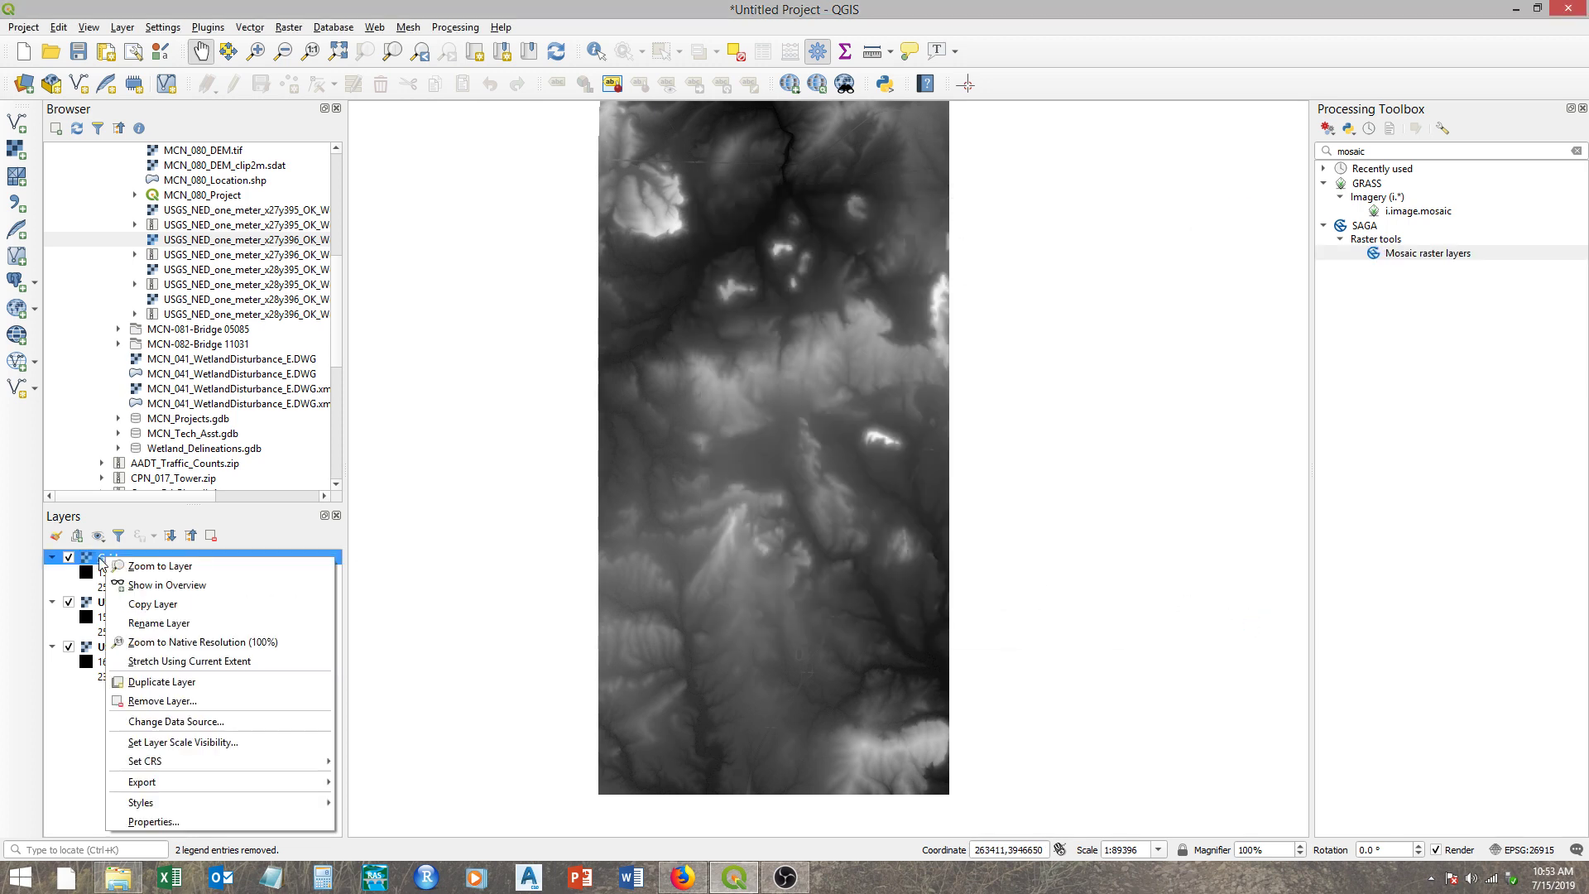
{"action": "left_click", "coordinate": [103, 562]}
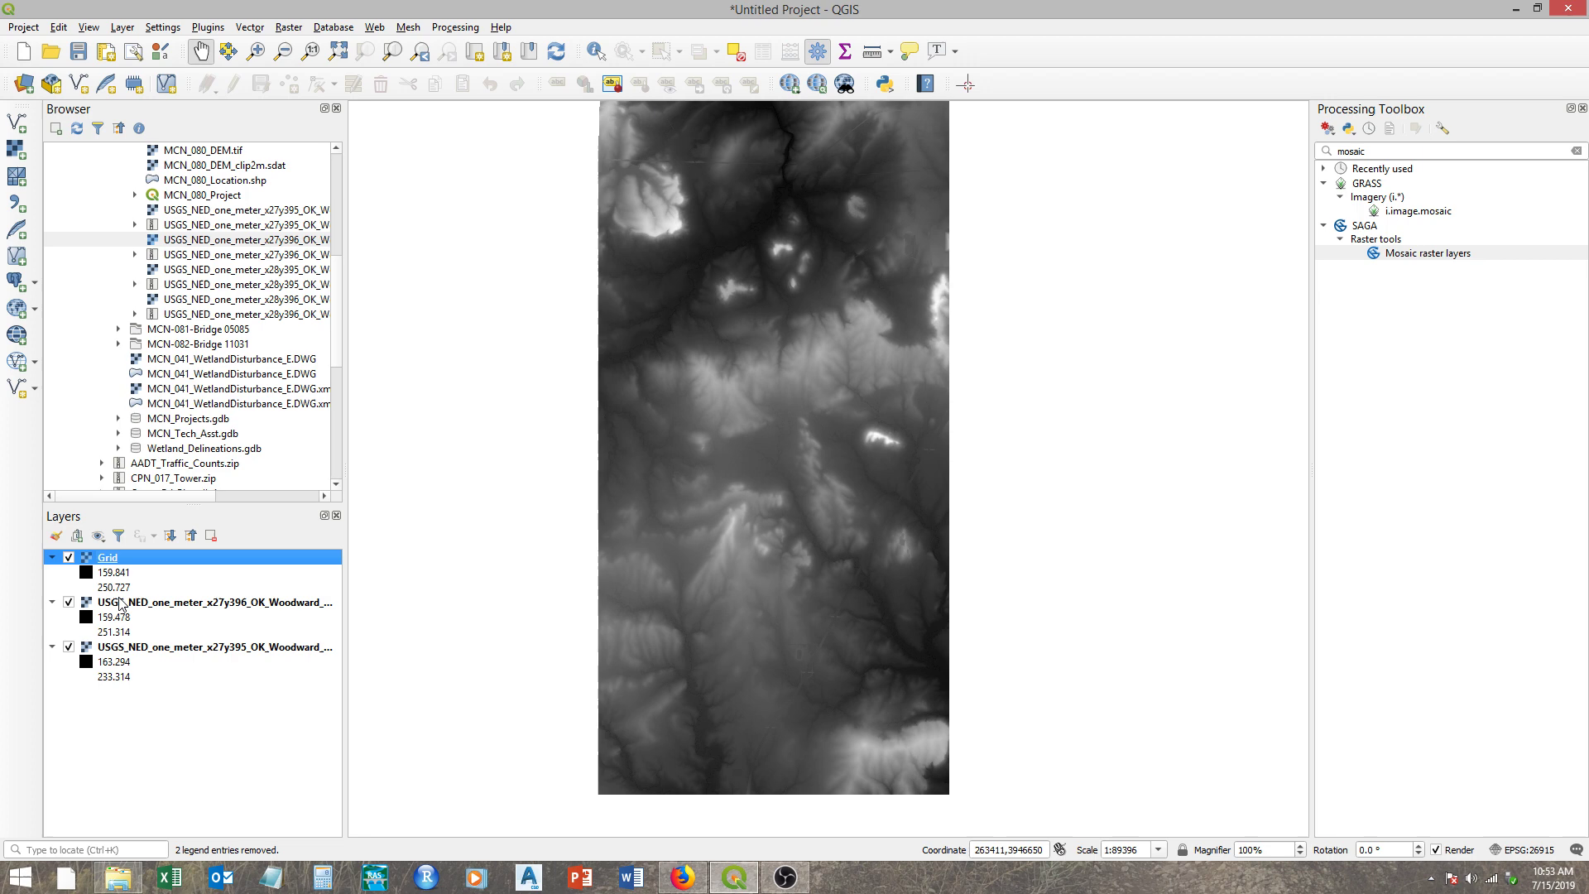
{"action": "left_click", "coordinate": [68, 602]}
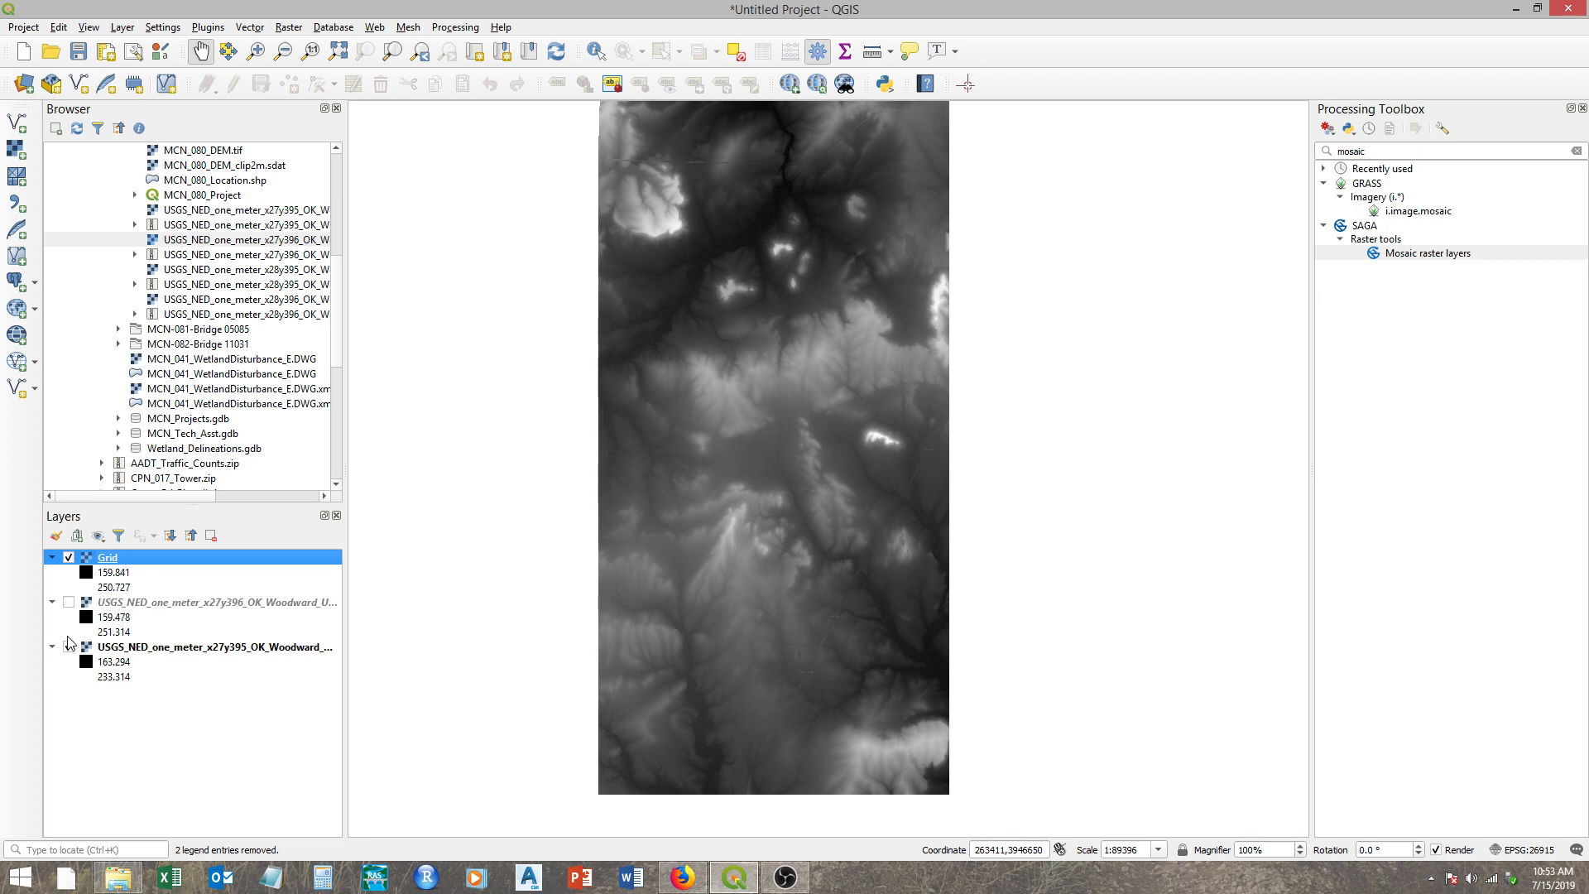
{"action": "left_click", "coordinate": [68, 646]}
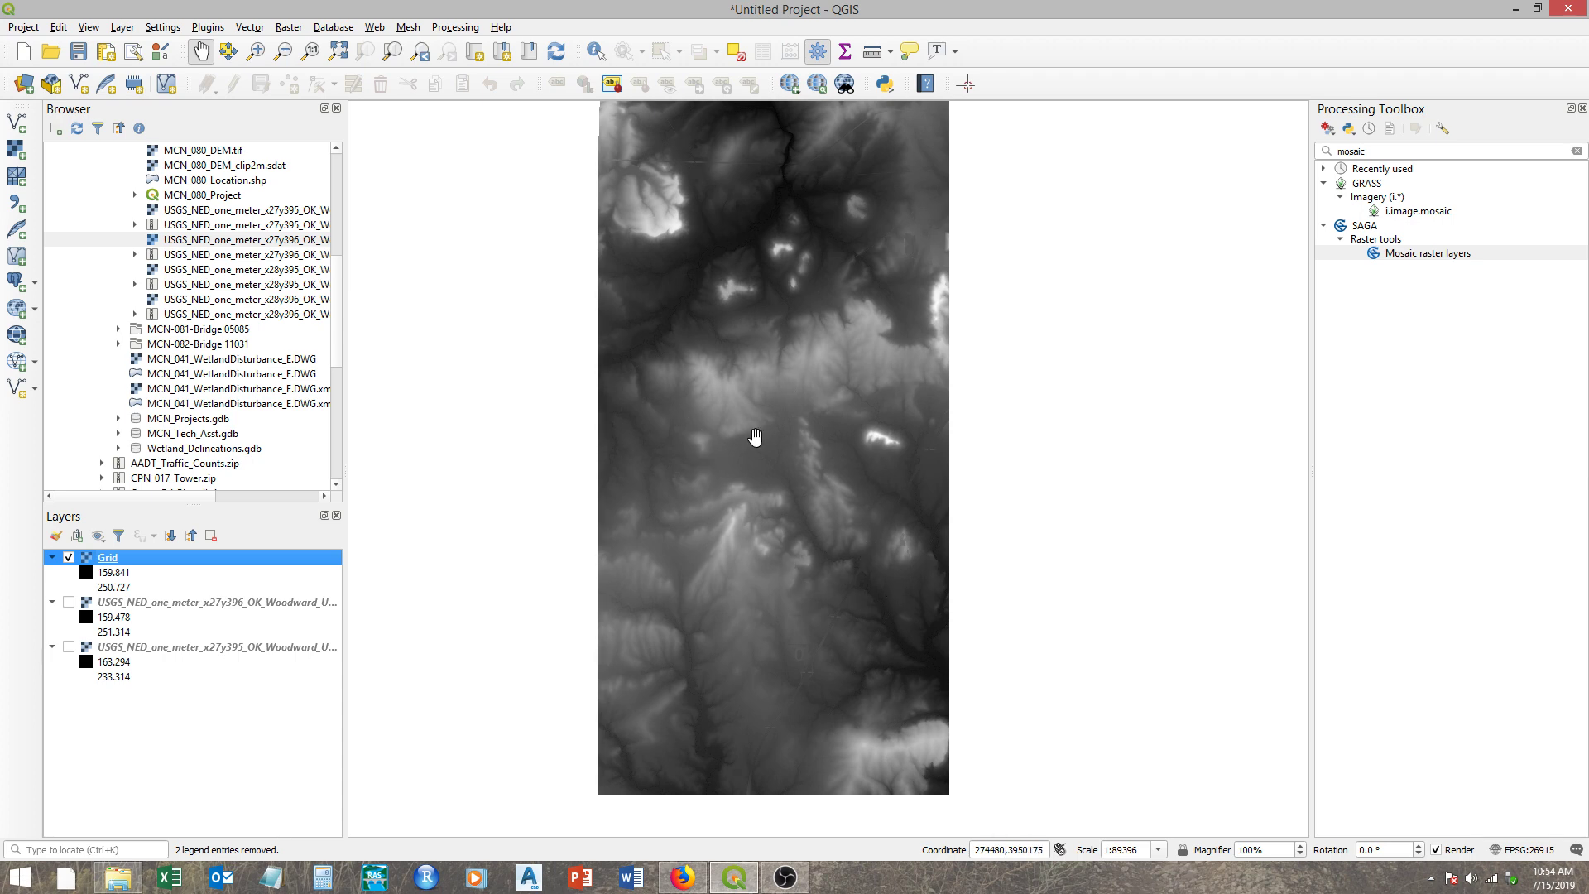
{"action": "scroll", "coordinate": [770, 456], "scroll_direction": "up", "scroll_amount": 2}
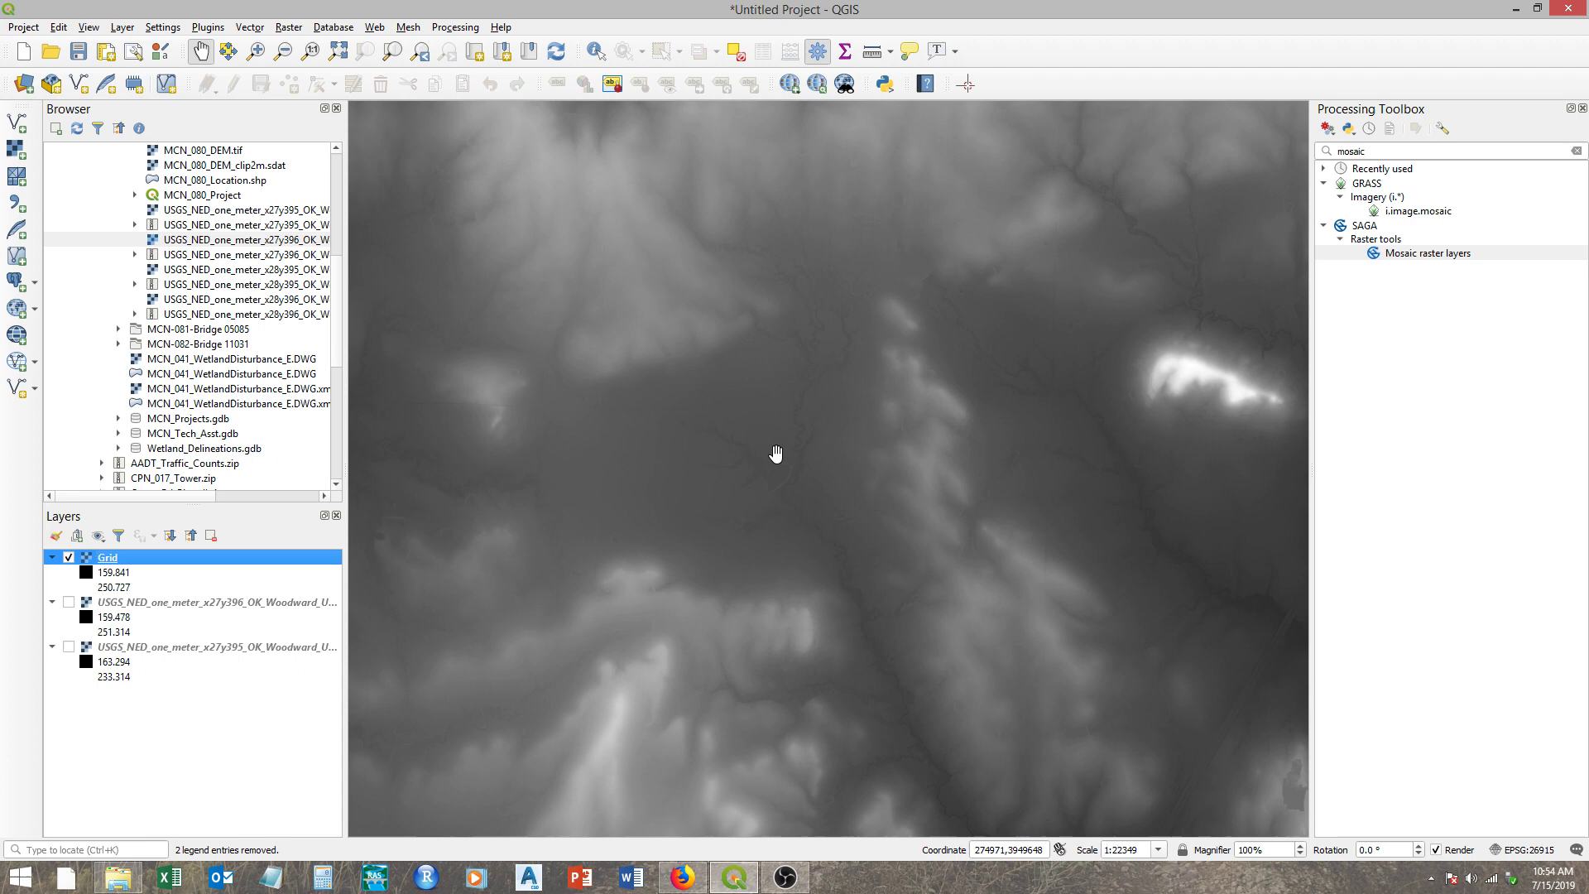
{"action": "scroll", "coordinate": [776, 453], "scroll_direction": "down", "scroll_amount": 1}
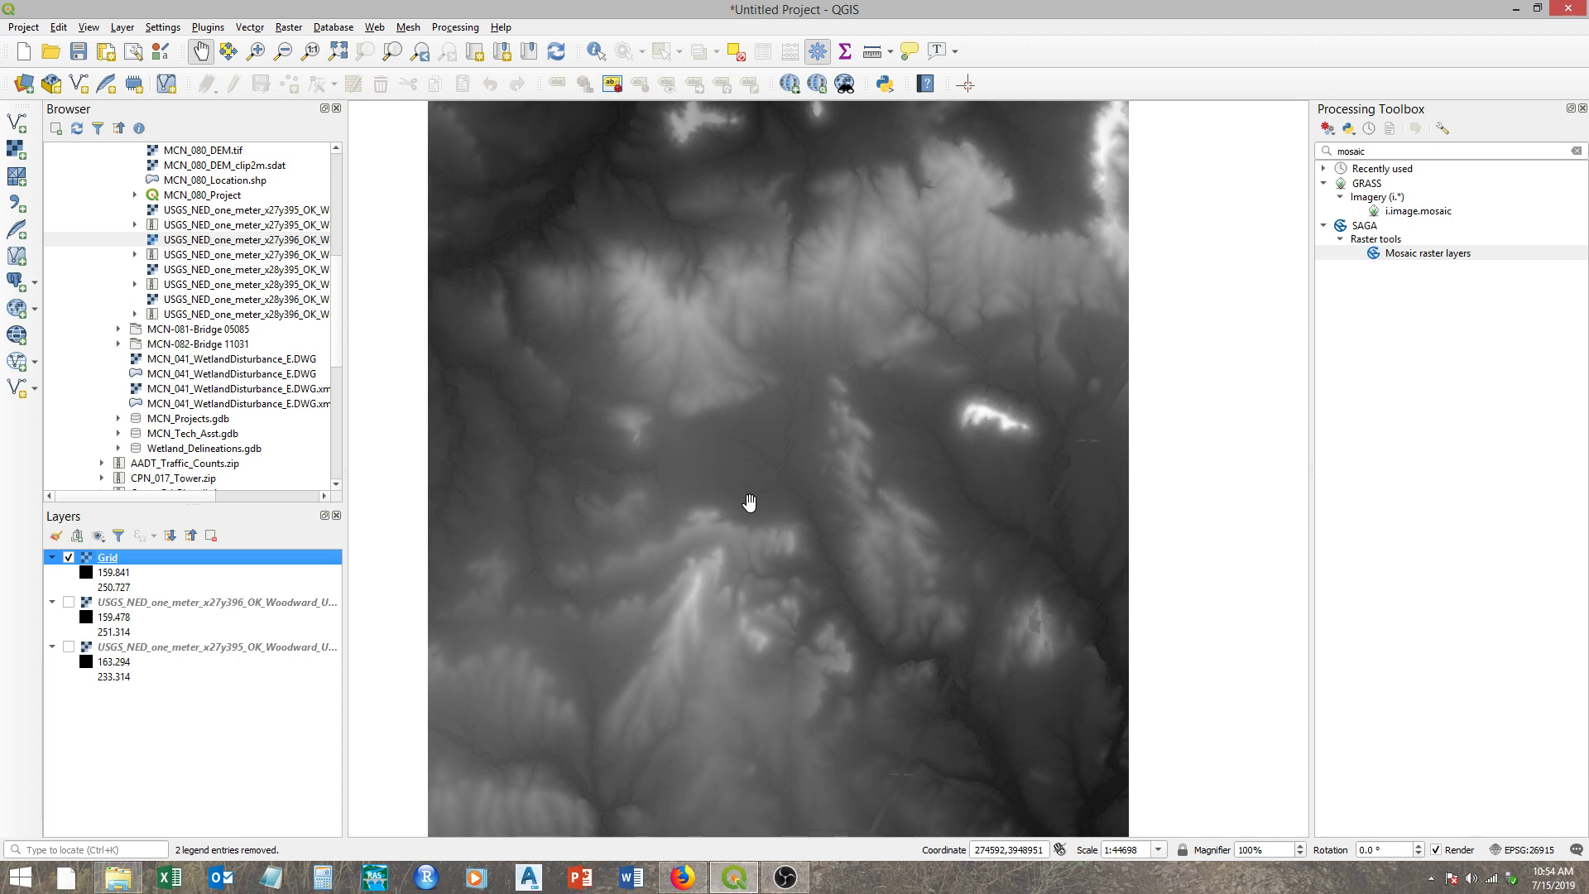
{"action": "scroll", "coordinate": [710, 461], "scroll_direction": "down", "scroll_amount": 1}
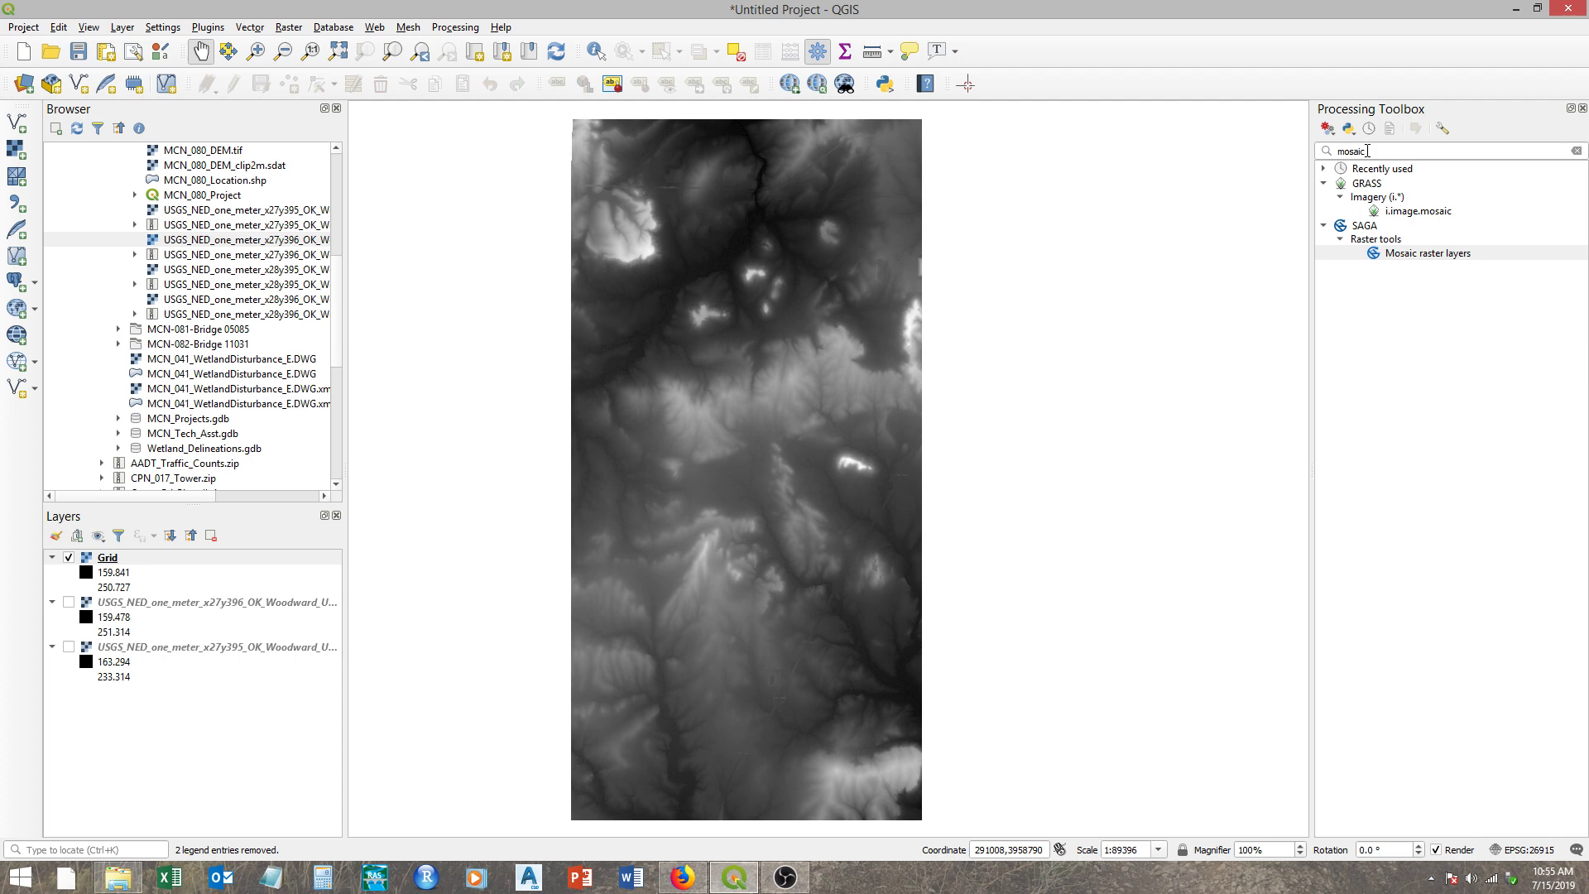
Step: Search the toolbox for 'resampling' and open the SAGA Resampling tool
{"action": "left_click_drag", "start_coordinate": [1368, 151], "coordinate": [1335, 157]}
{"action": "type", "text": "resample"}
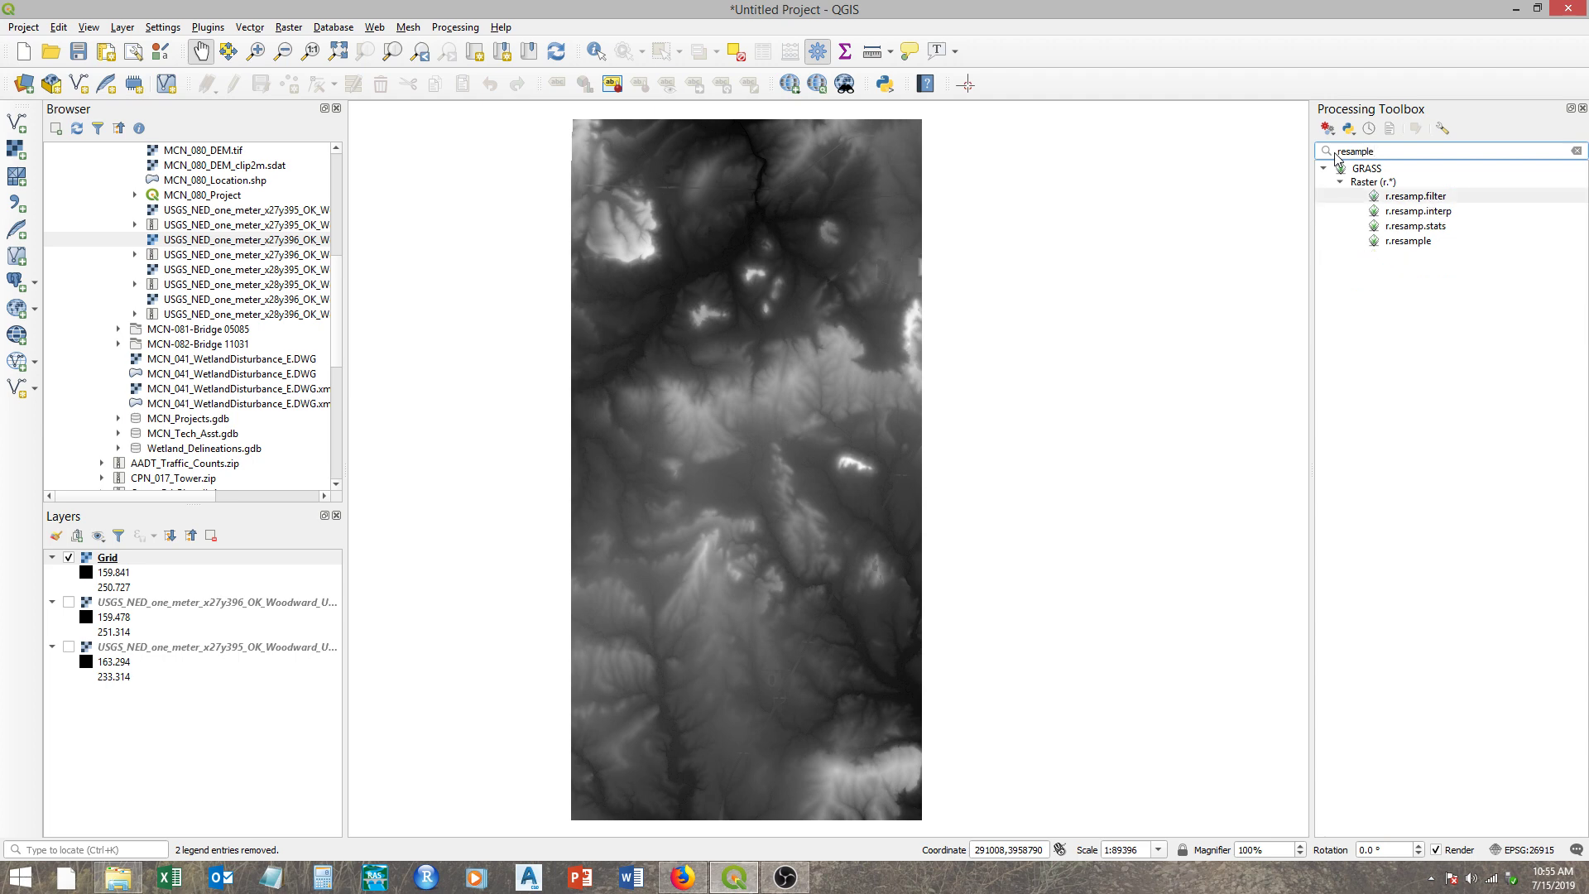
{"action": "key", "text": "BackSpace"}
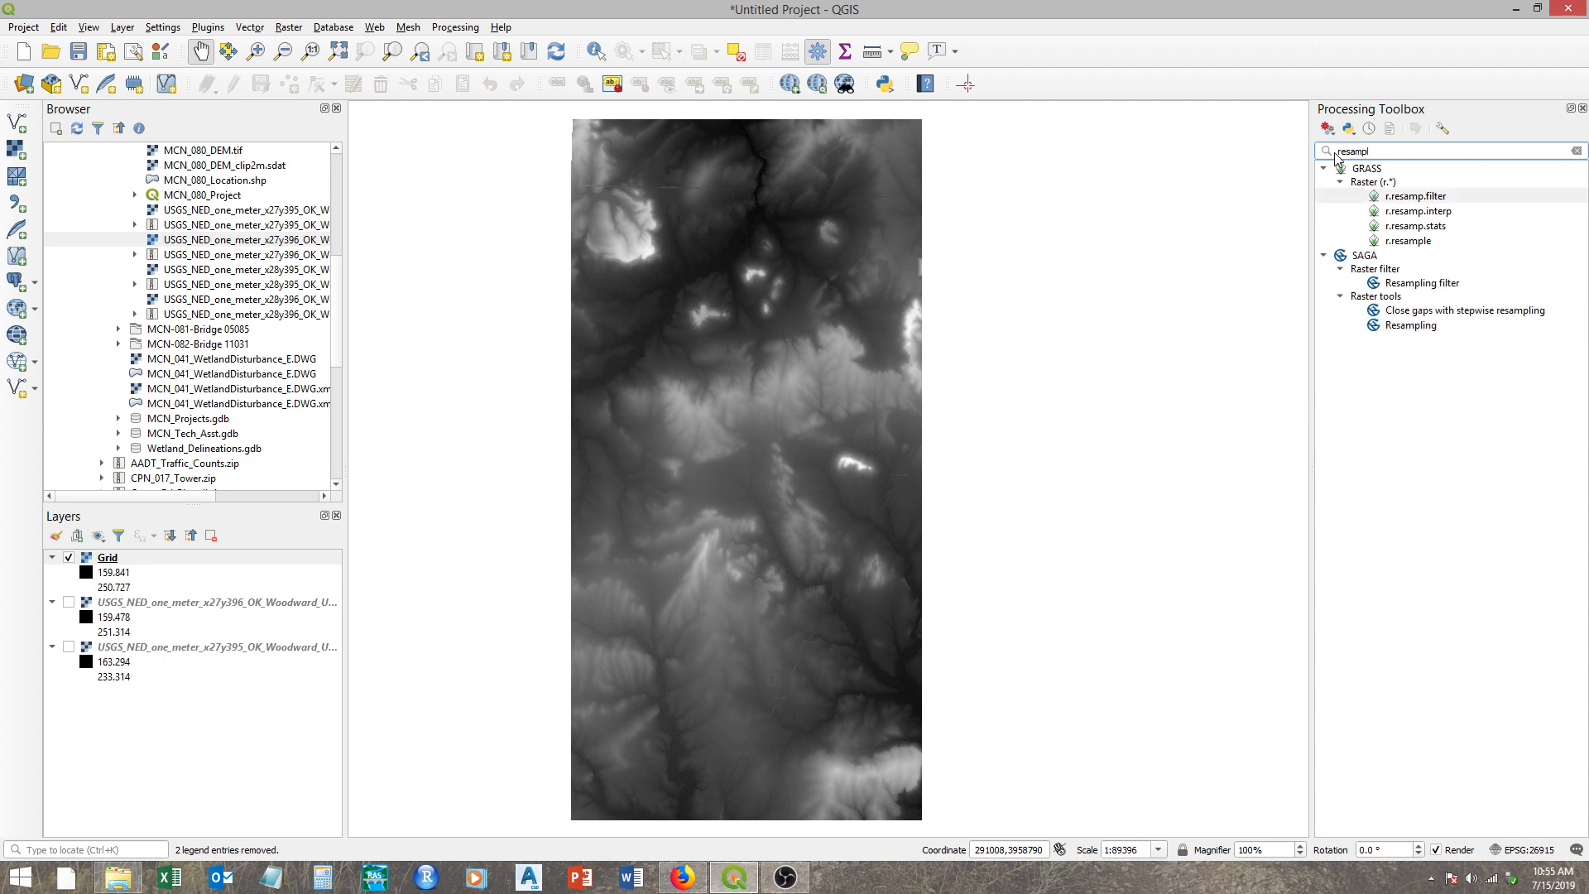
{"action": "type", "text": "ing"}
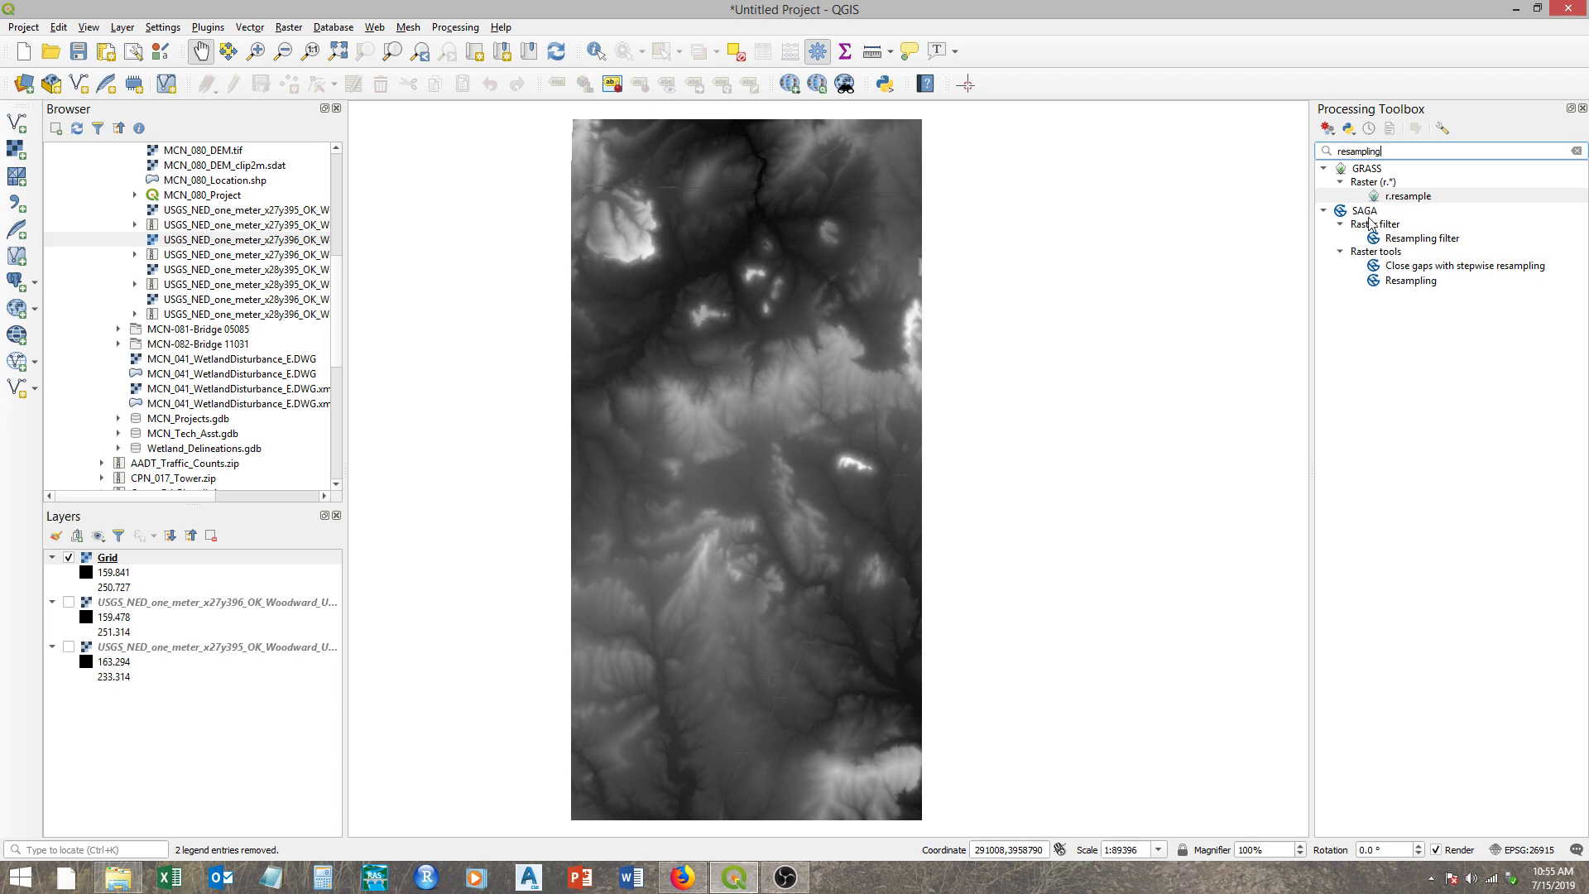
{"action": "double_click", "coordinate": [1410, 282]}
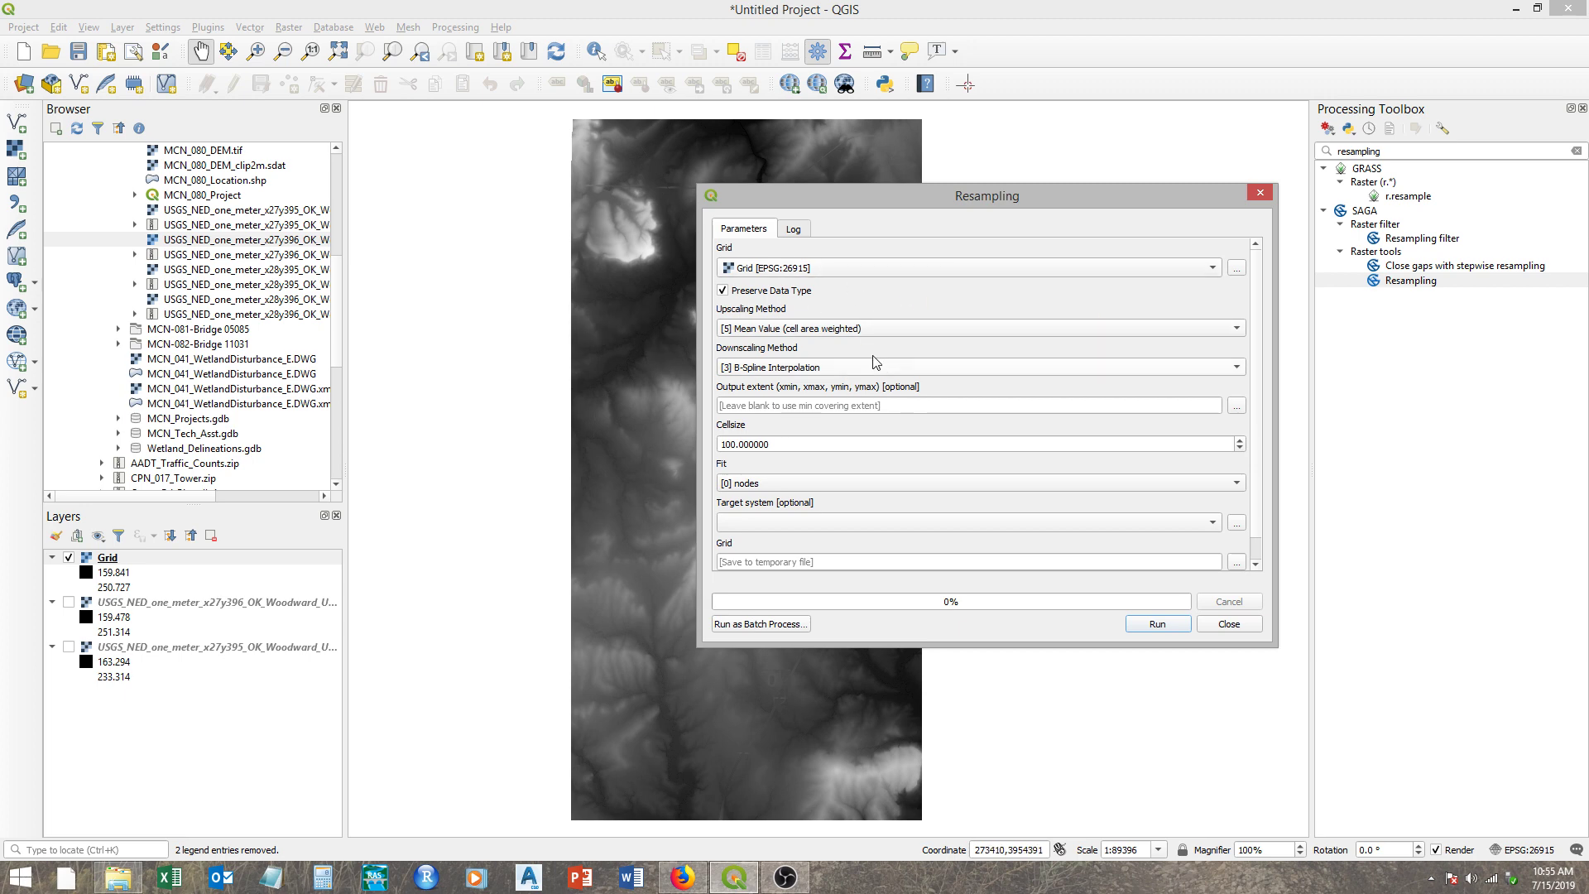
Step: Keep [5] Mean Value upscaling and [3] B-Spline downscaling, and set the cell size to 2
{"action": "left_click", "coordinate": [1066, 329]}
{"action": "left_click", "coordinate": [1061, 330]}
{"action": "left_click", "coordinate": [952, 371]}
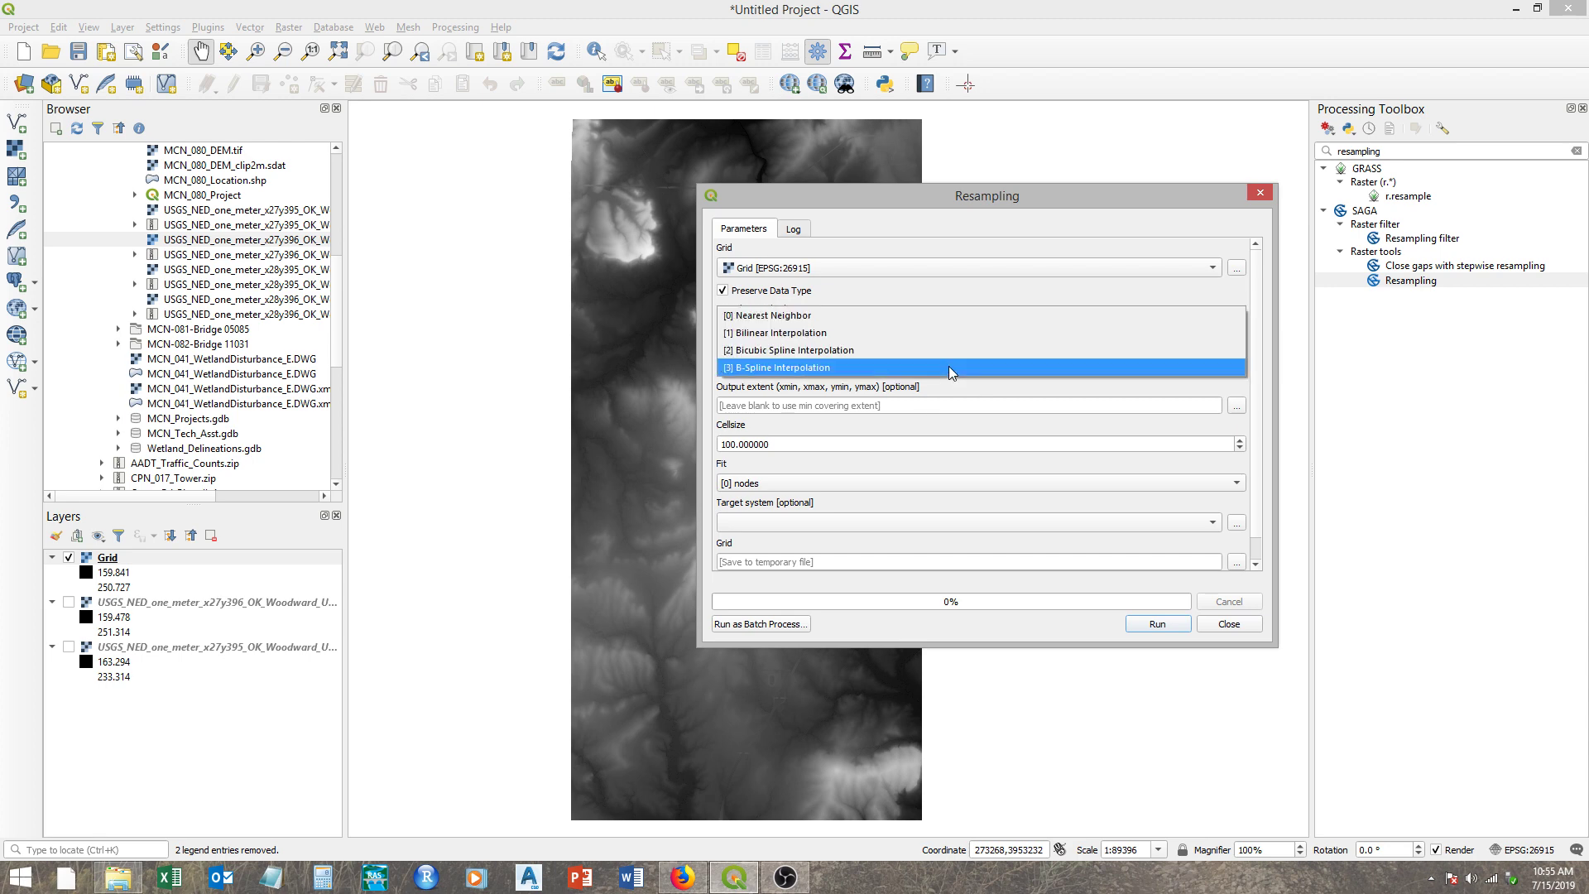
{"action": "left_click", "coordinate": [846, 365]}
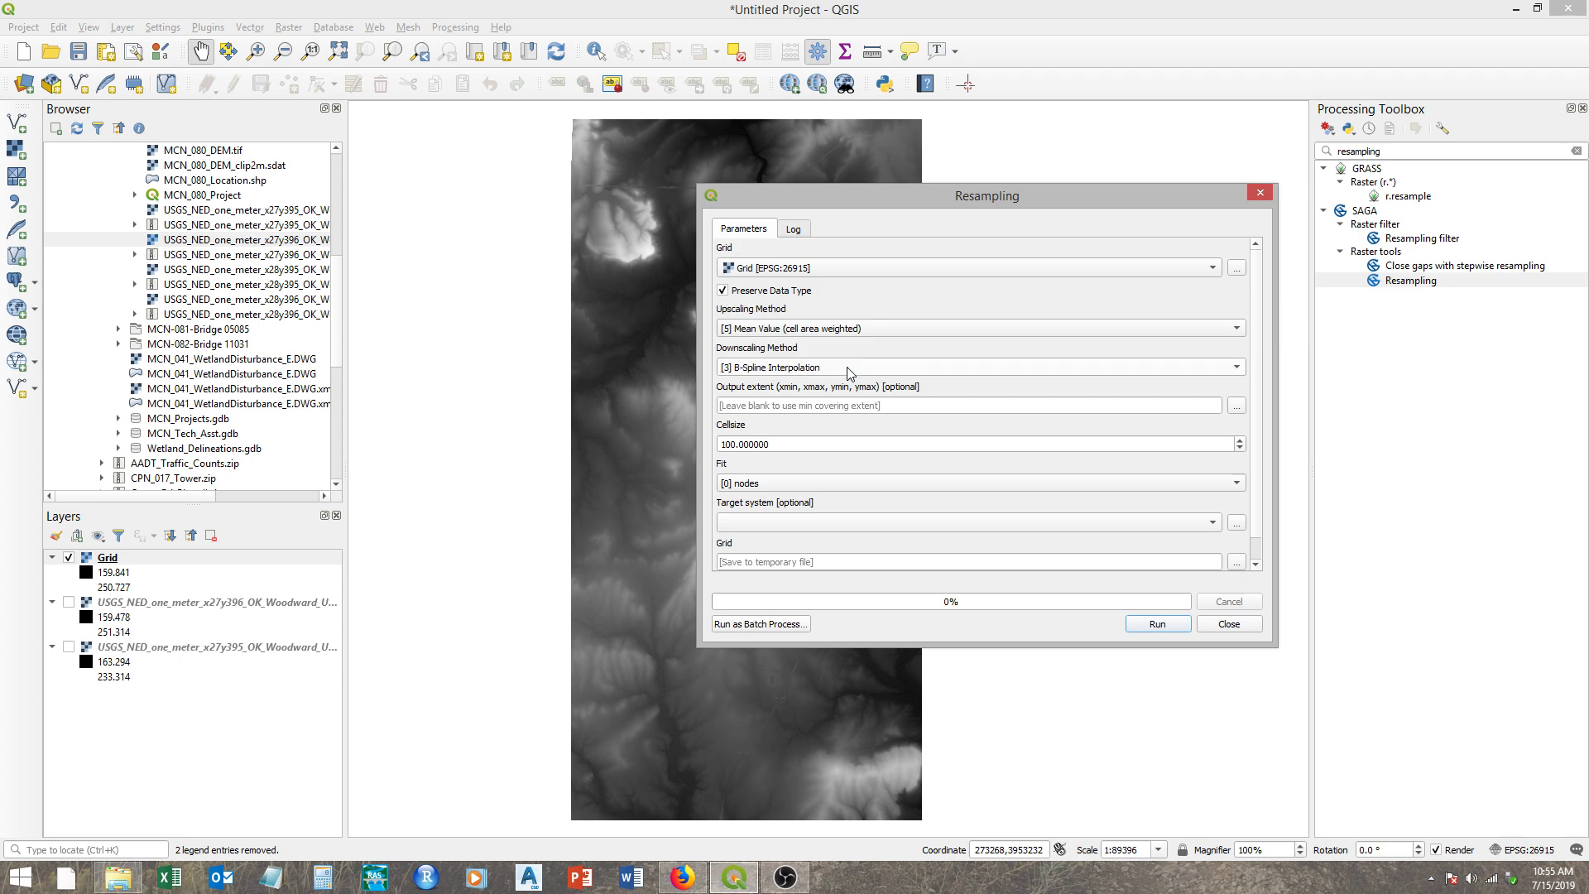
{"action": "scroll", "coordinate": [1260, 313], "scroll_direction": "down", "scroll_amount": 1}
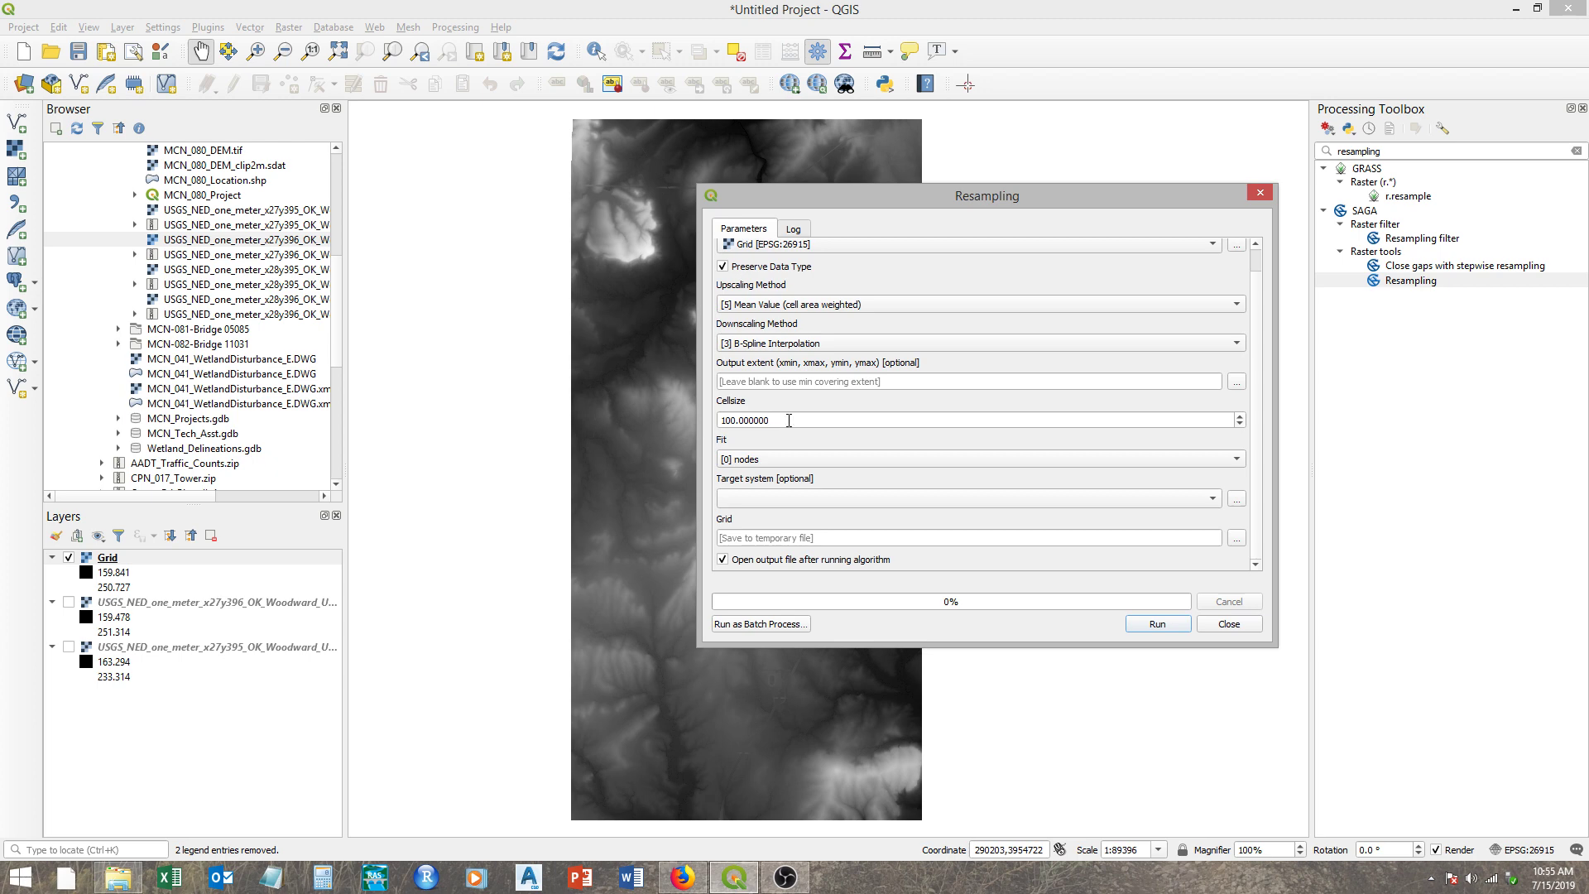
{"action": "left_click_drag", "start_coordinate": [788, 421], "coordinate": [710, 428]}
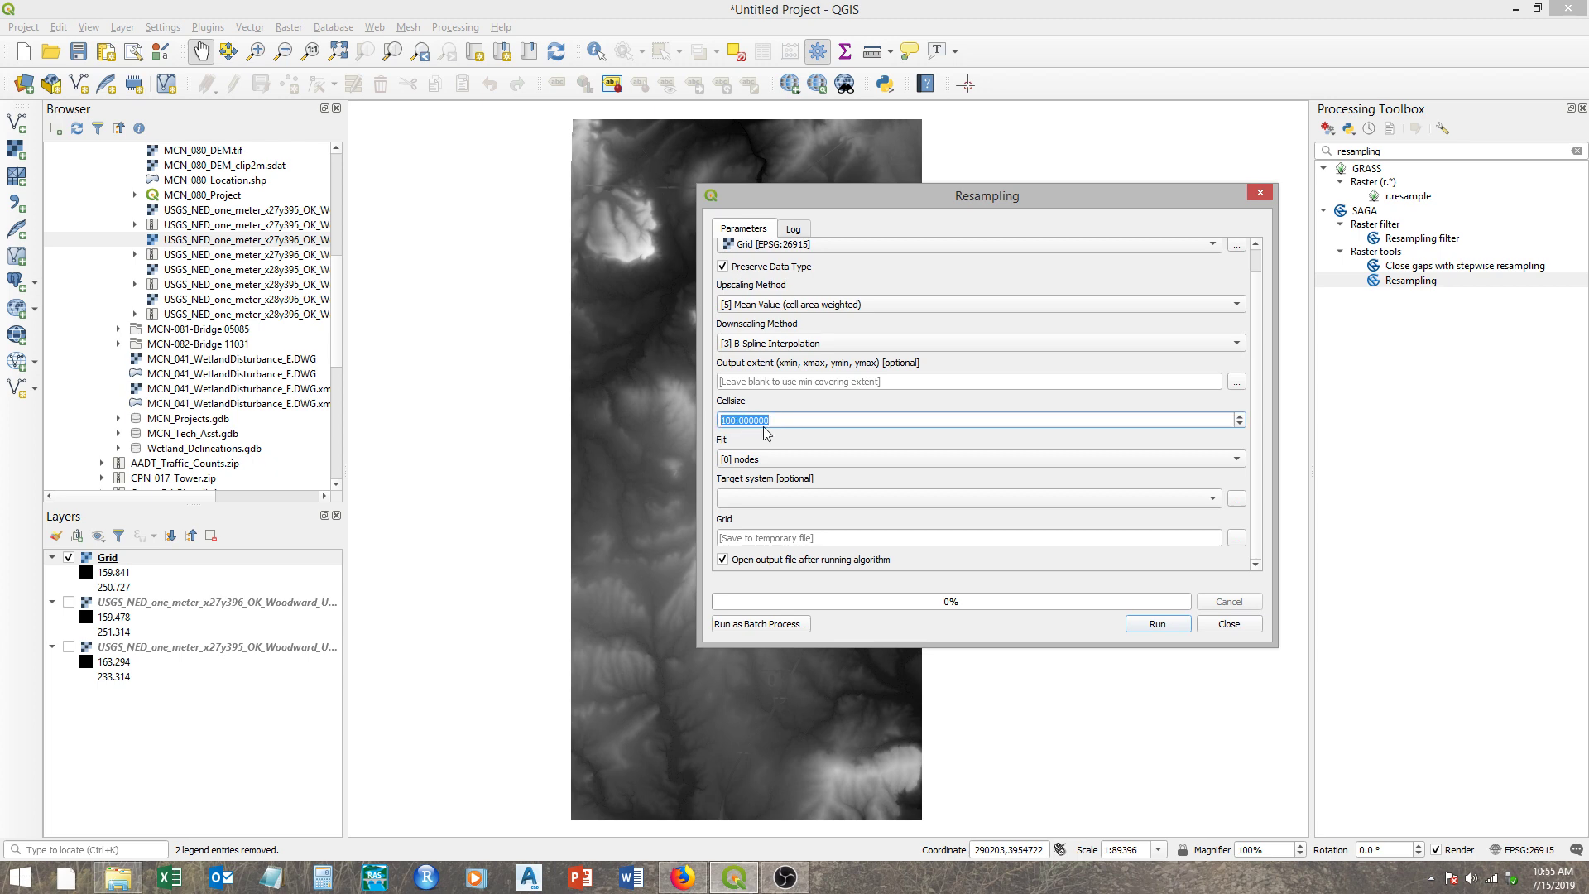
{"action": "type", "text": "2"}
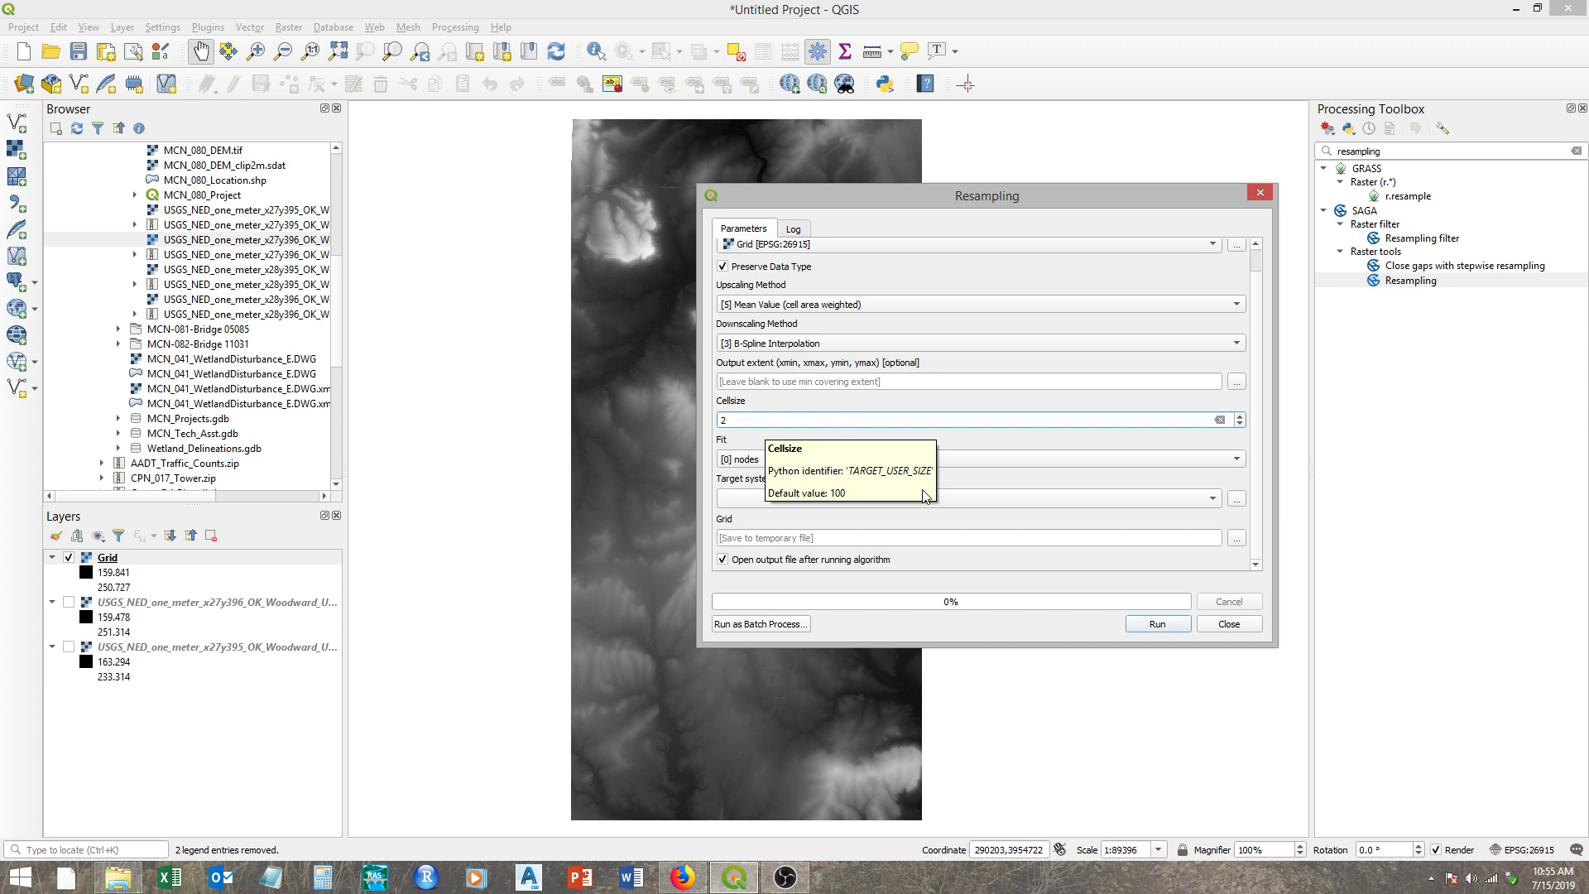
{"action": "left_click", "coordinate": [1242, 539]}
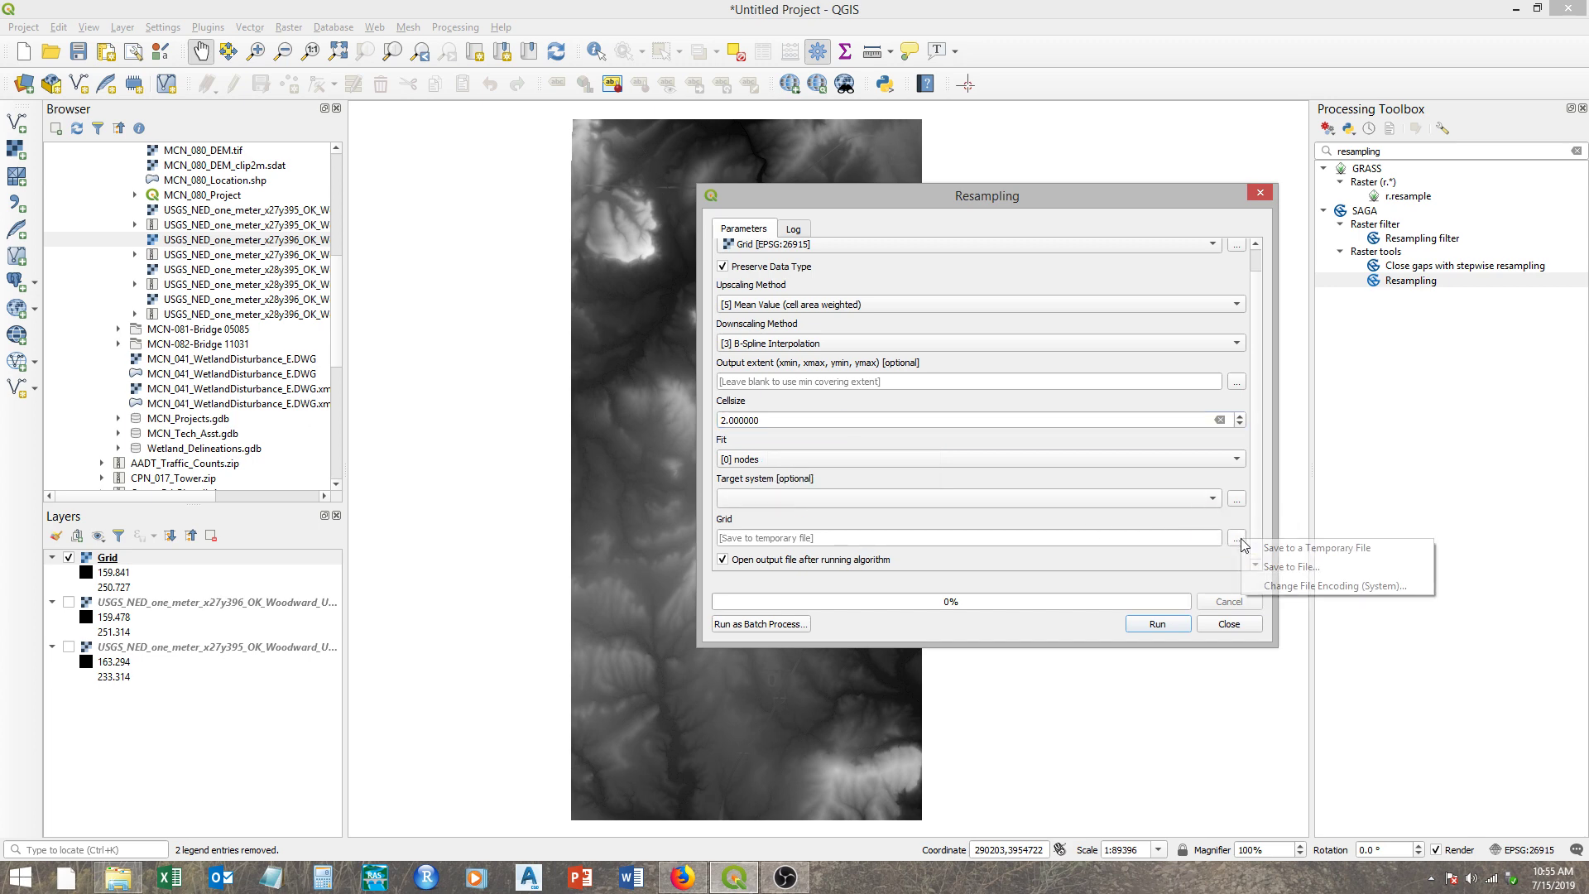
Step: Save the output to file, editing the existing Mosaic_DEM.sdat name into Mosaic_DEM_2m
{"action": "left_click", "coordinate": [1282, 567]}
{"action": "left_click", "coordinate": [916, 327]}
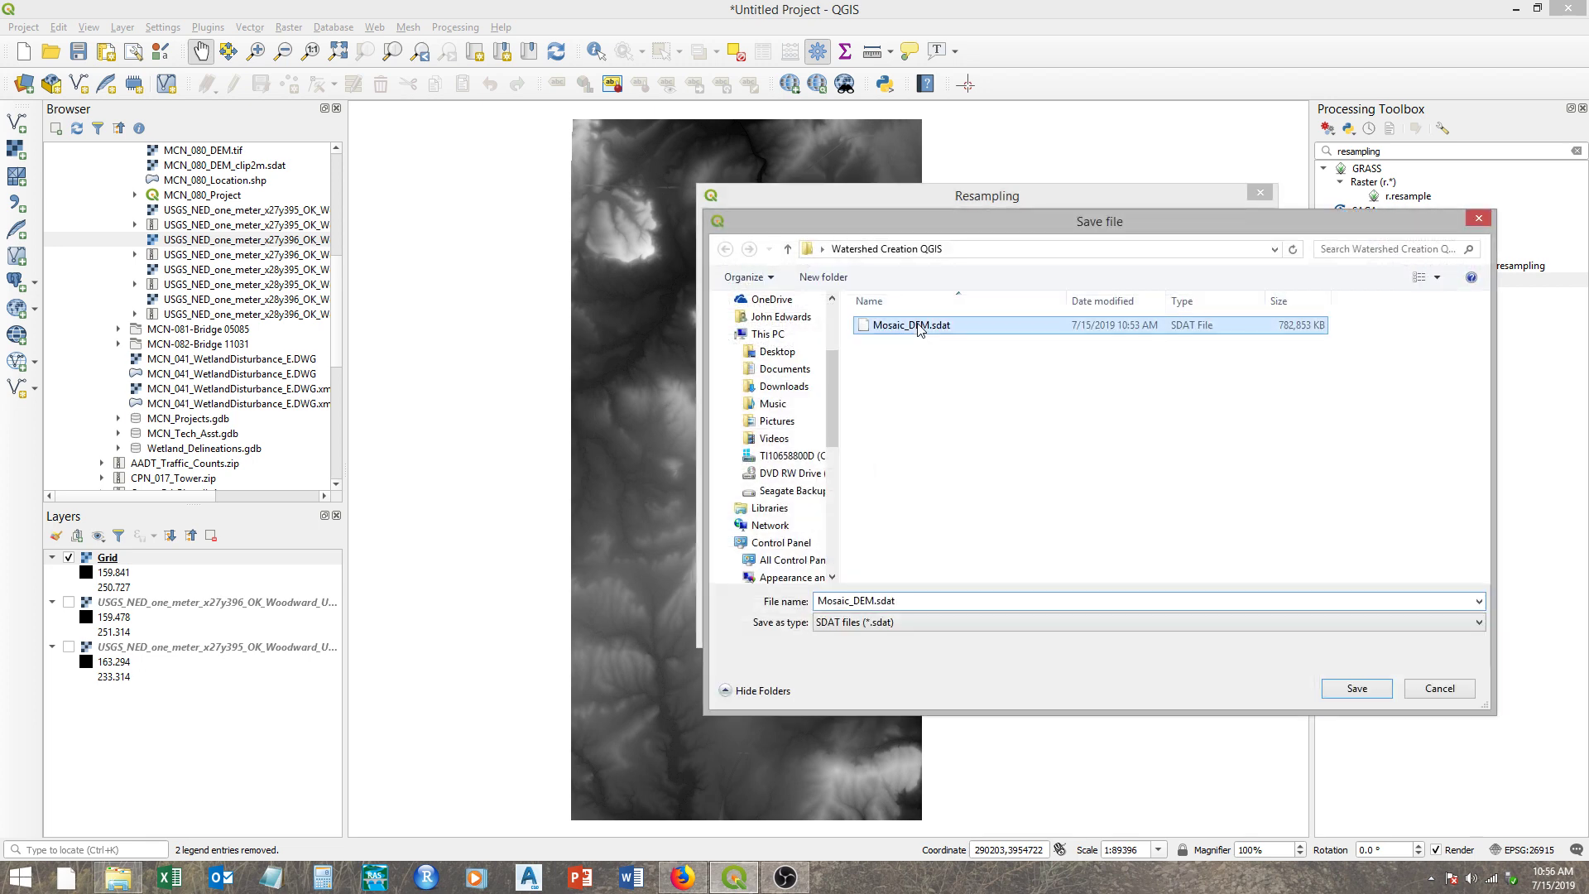
{"action": "double_click", "coordinate": [874, 600]}
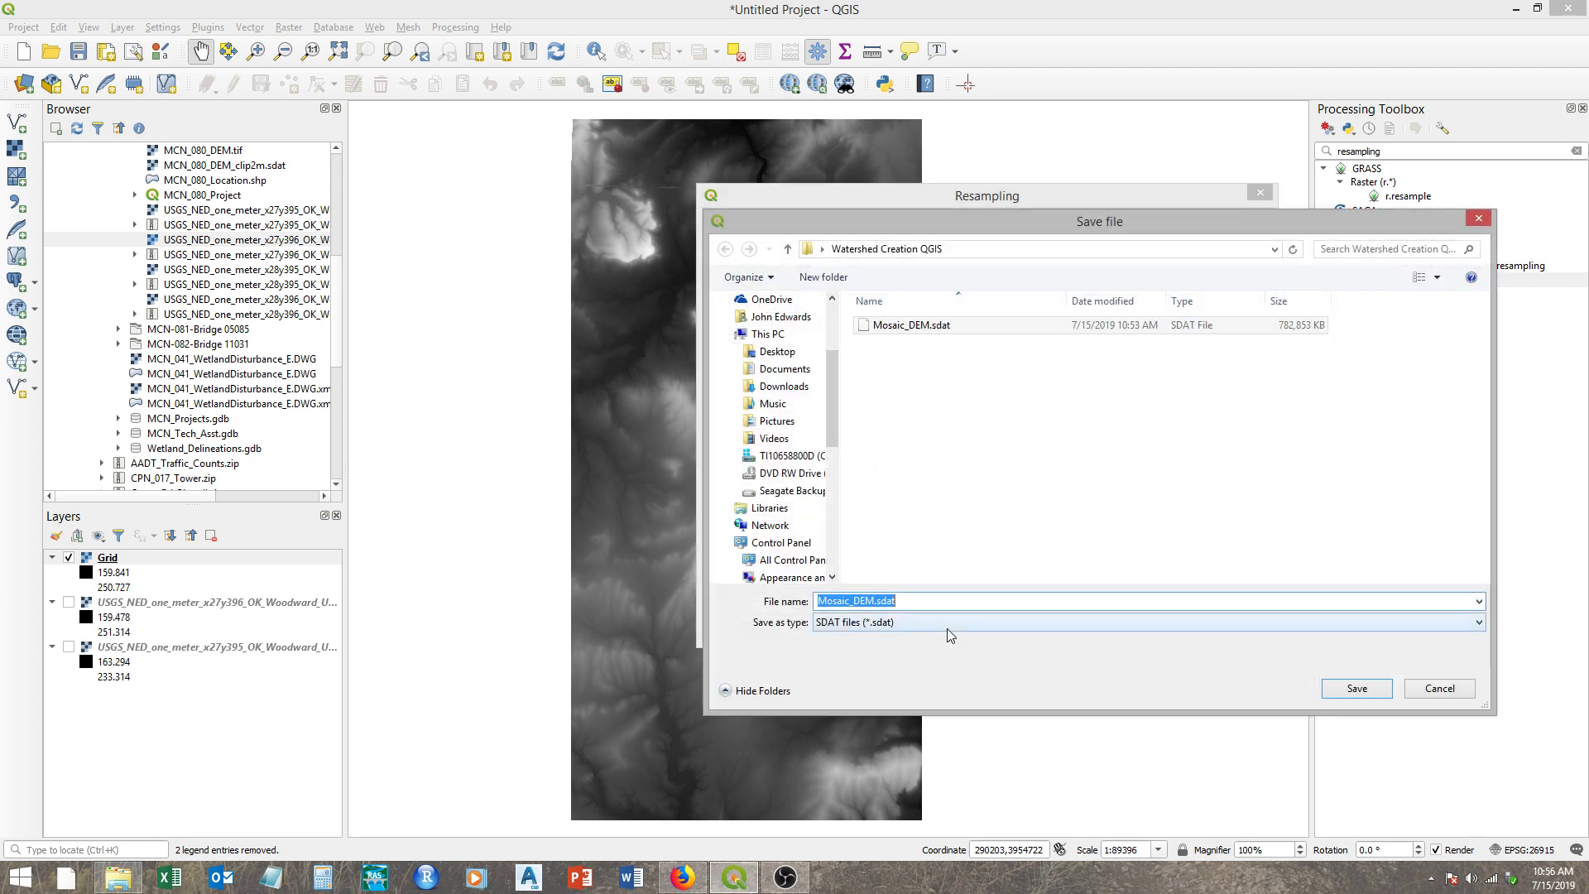
{"action": "key", "text": "End"}
{"action": "key", "text": "Left"}
{"action": "key", "text": "Left"}
{"action": "key", "text": "Left"}
{"action": "key", "text": "Left"}
{"action": "key", "text": "Left"}
{"action": "key", "text": "Delete"}
{"action": "type", "text": "_2m"}
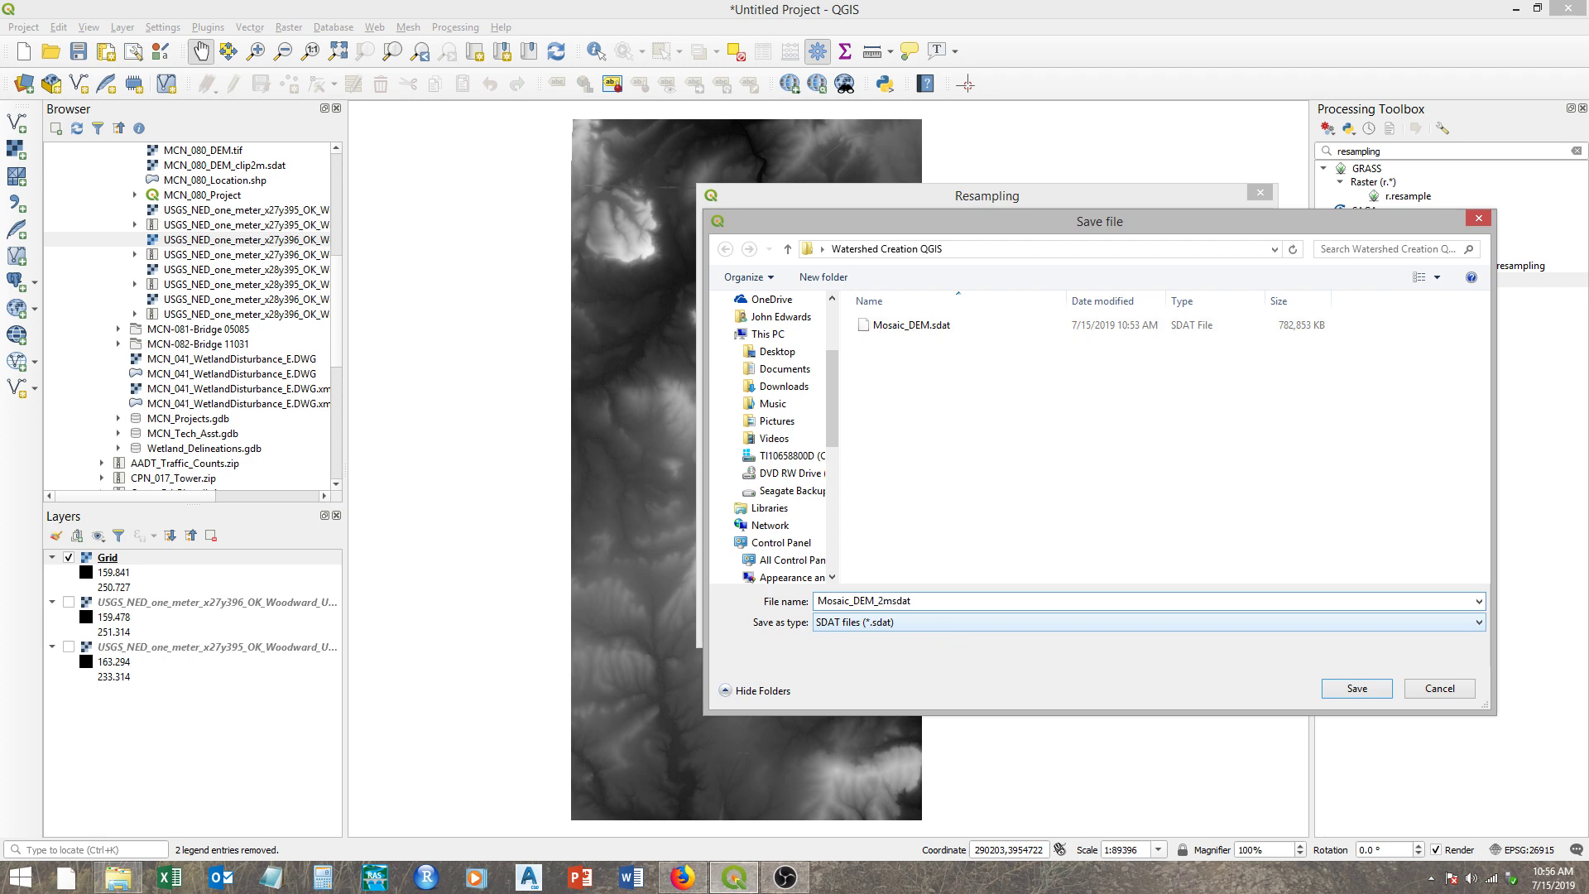
{"action": "key", "text": "Delete"}
{"action": "key", "text": "Delete"}
{"action": "key", "text": "Delete"}
{"action": "key", "text": "Delete"}
Step: Confirm Mosaic_DEM_2m as the output file and run the resampling
{"action": "left_click", "coordinate": [1369, 686]}
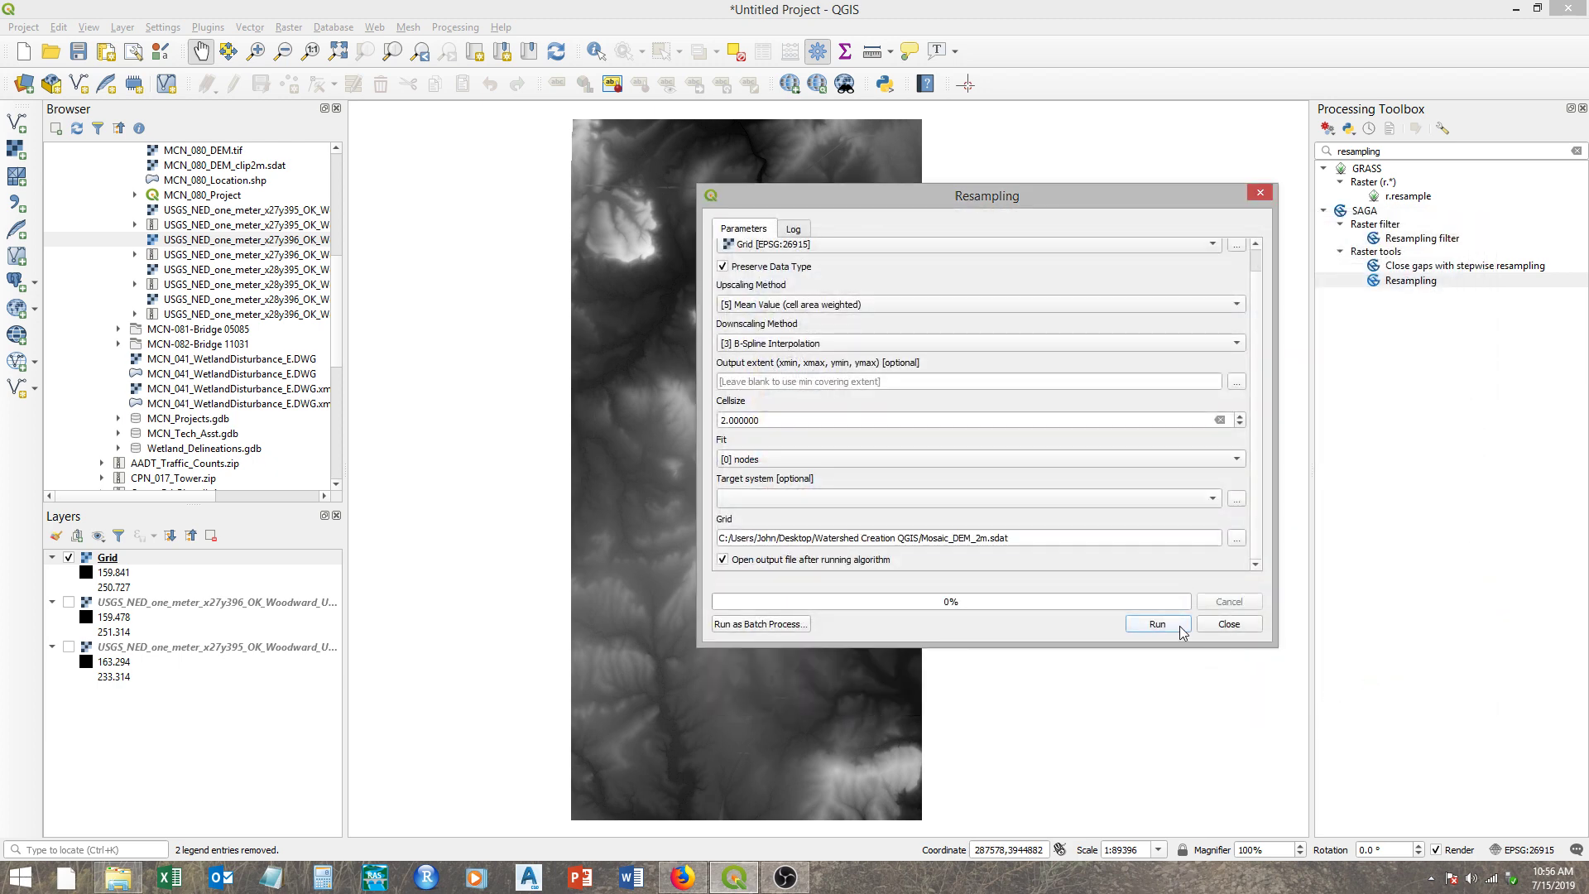
{"action": "left_click", "coordinate": [1181, 631]}
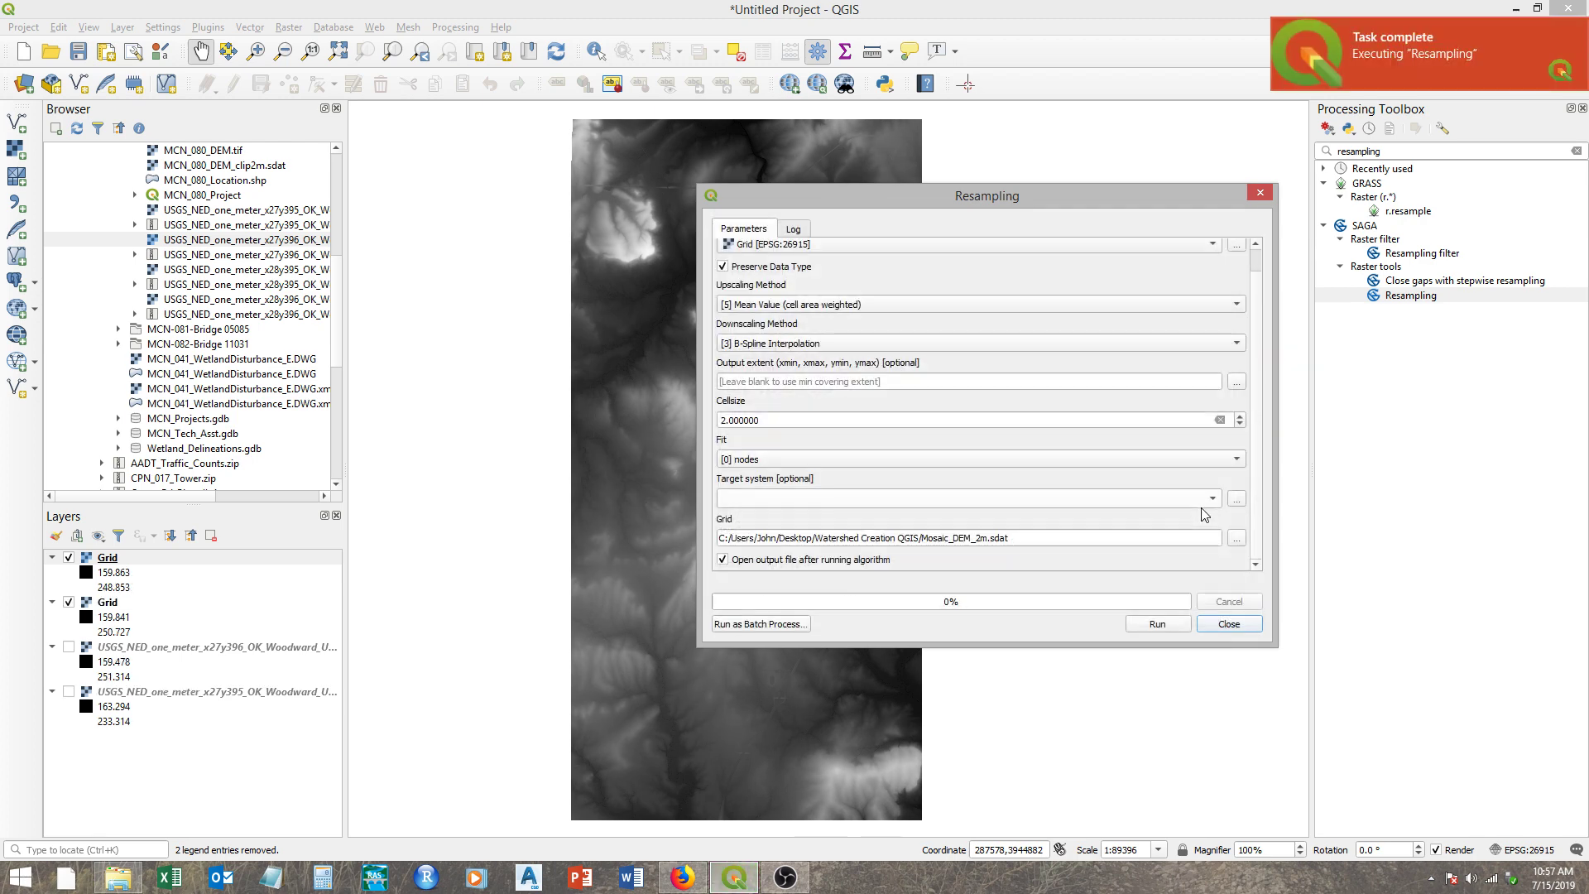
Step: Close the Resampling dialog and zoom in on the DEM for a closer look
{"action": "left_click", "coordinate": [1229, 624]}
{"action": "left_click_drag", "start_coordinate": [732, 571], "coordinate": [775, 597]}
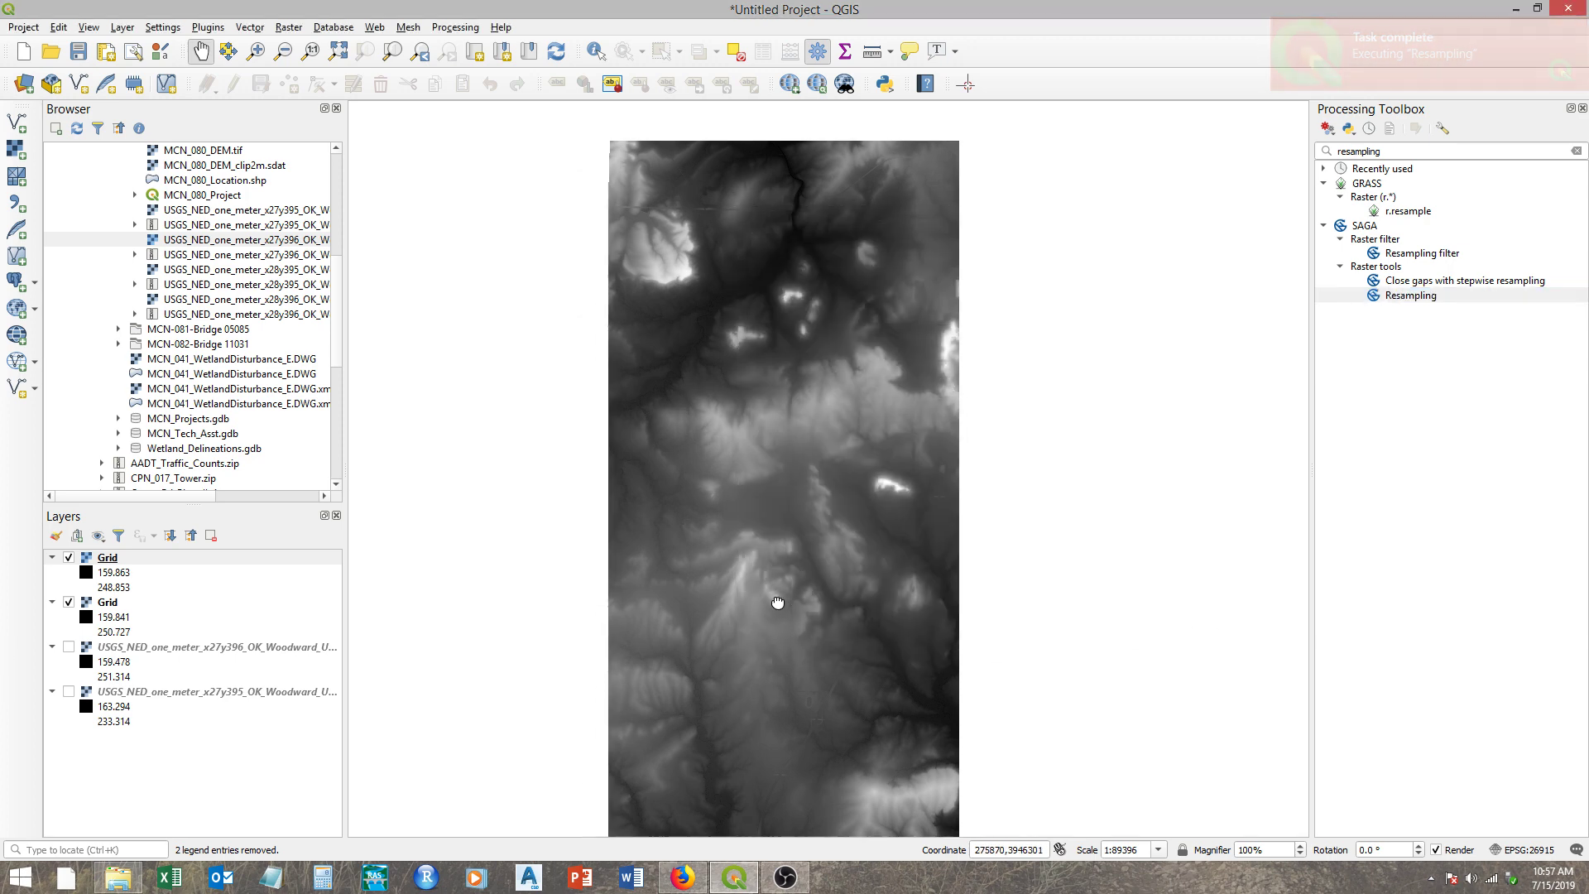
{"action": "scroll", "coordinate": [796, 548], "scroll_direction": "up", "scroll_amount": 4}
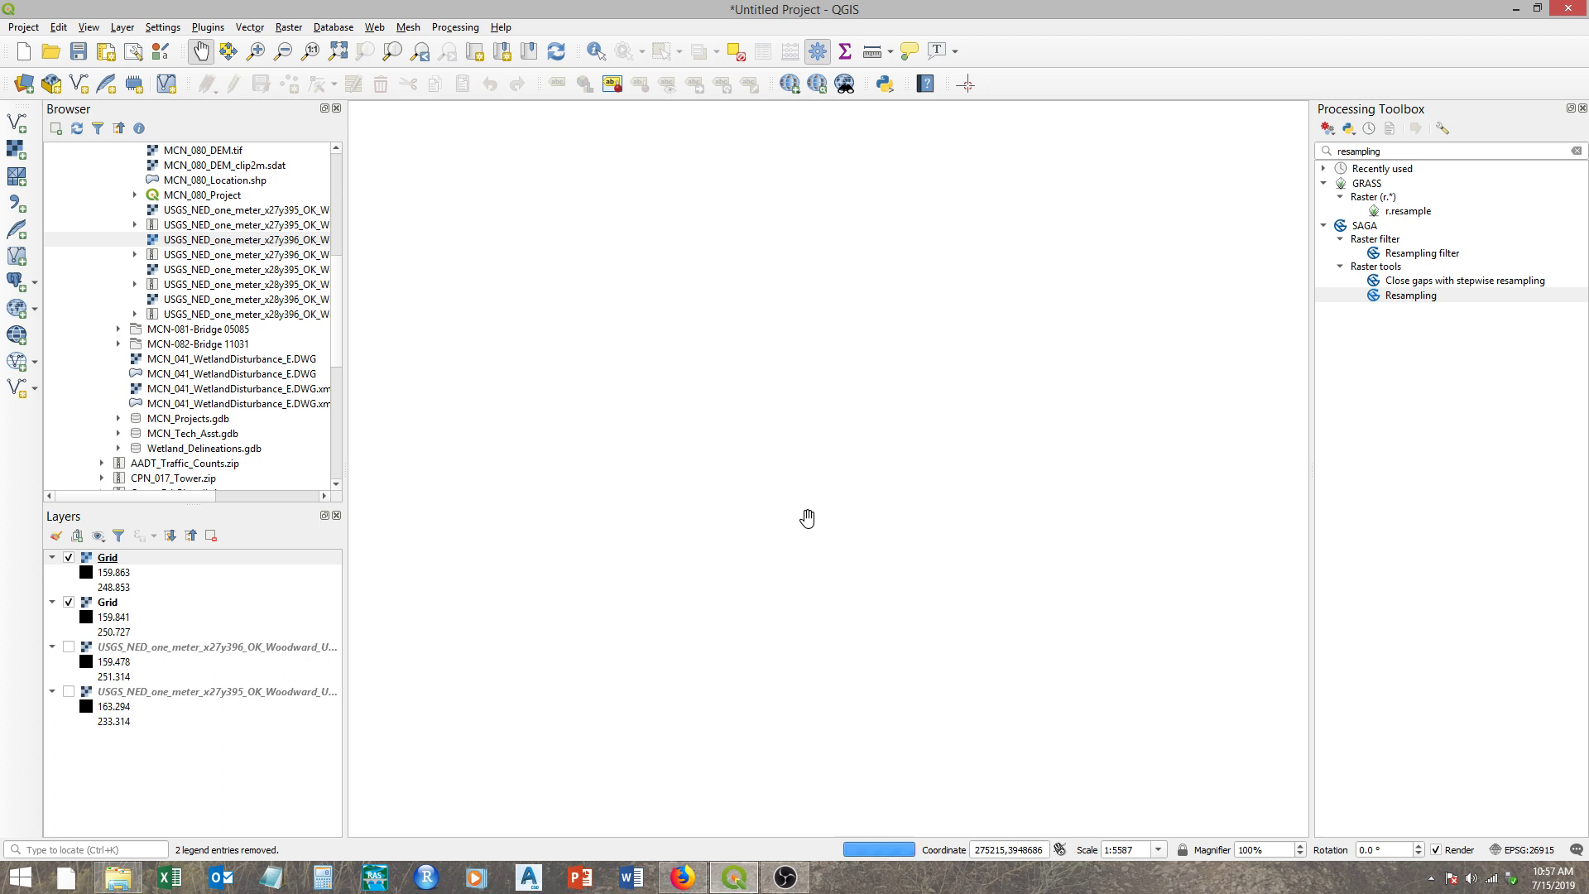
{"action": "scroll", "coordinate": [919, 390], "scroll_direction": "up", "scroll_amount": 3}
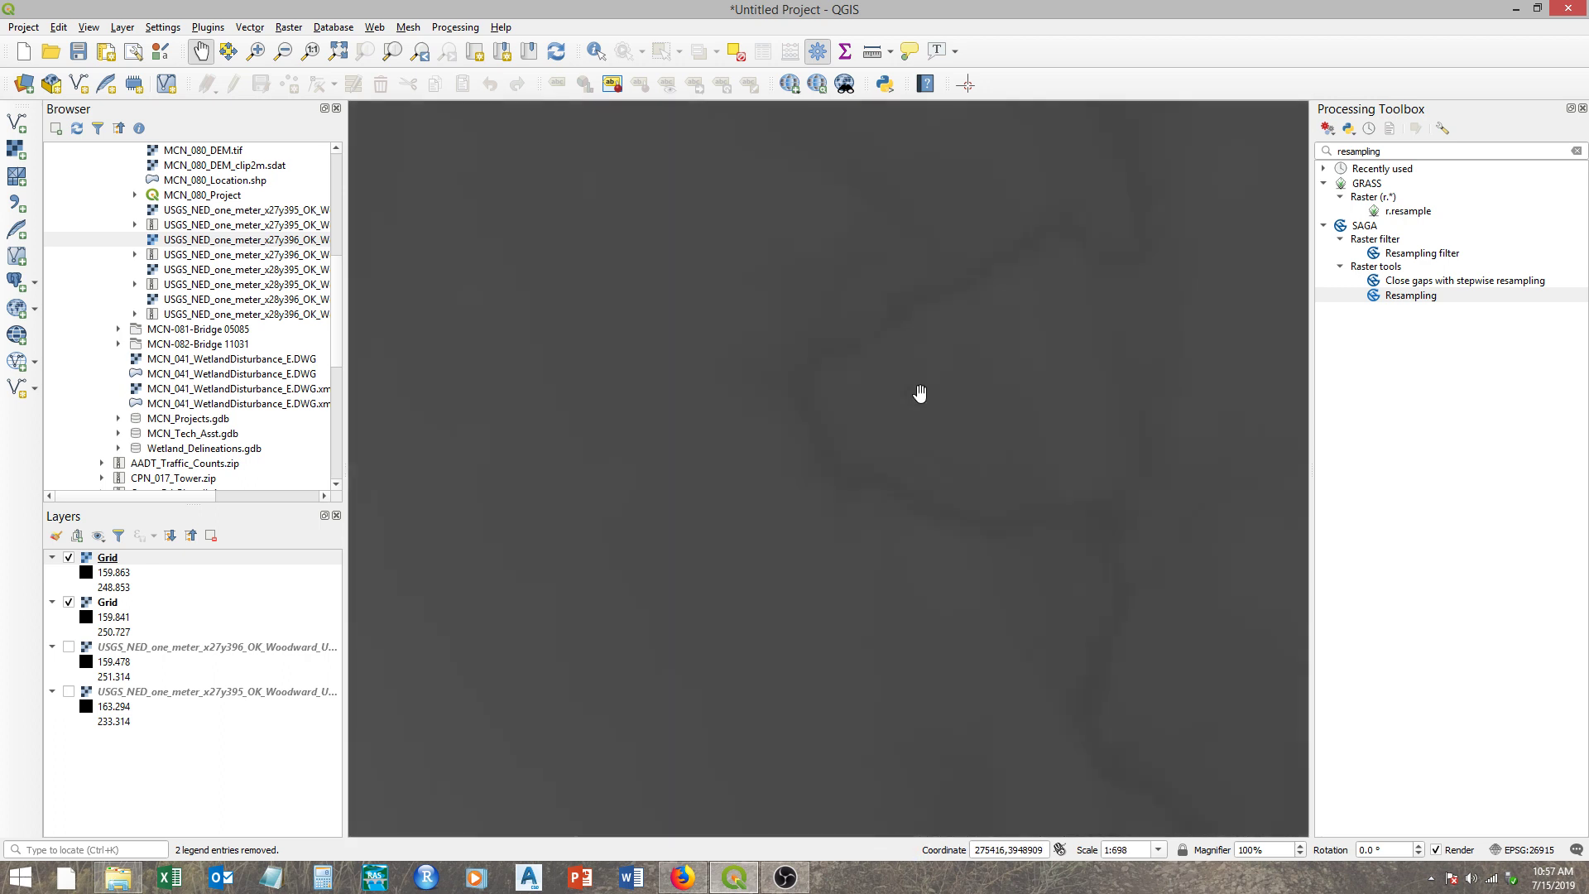
Step: Toggle the resampled and original Grid layers to compare them, then zoom back out
{"action": "left_click", "coordinate": [68, 559]}
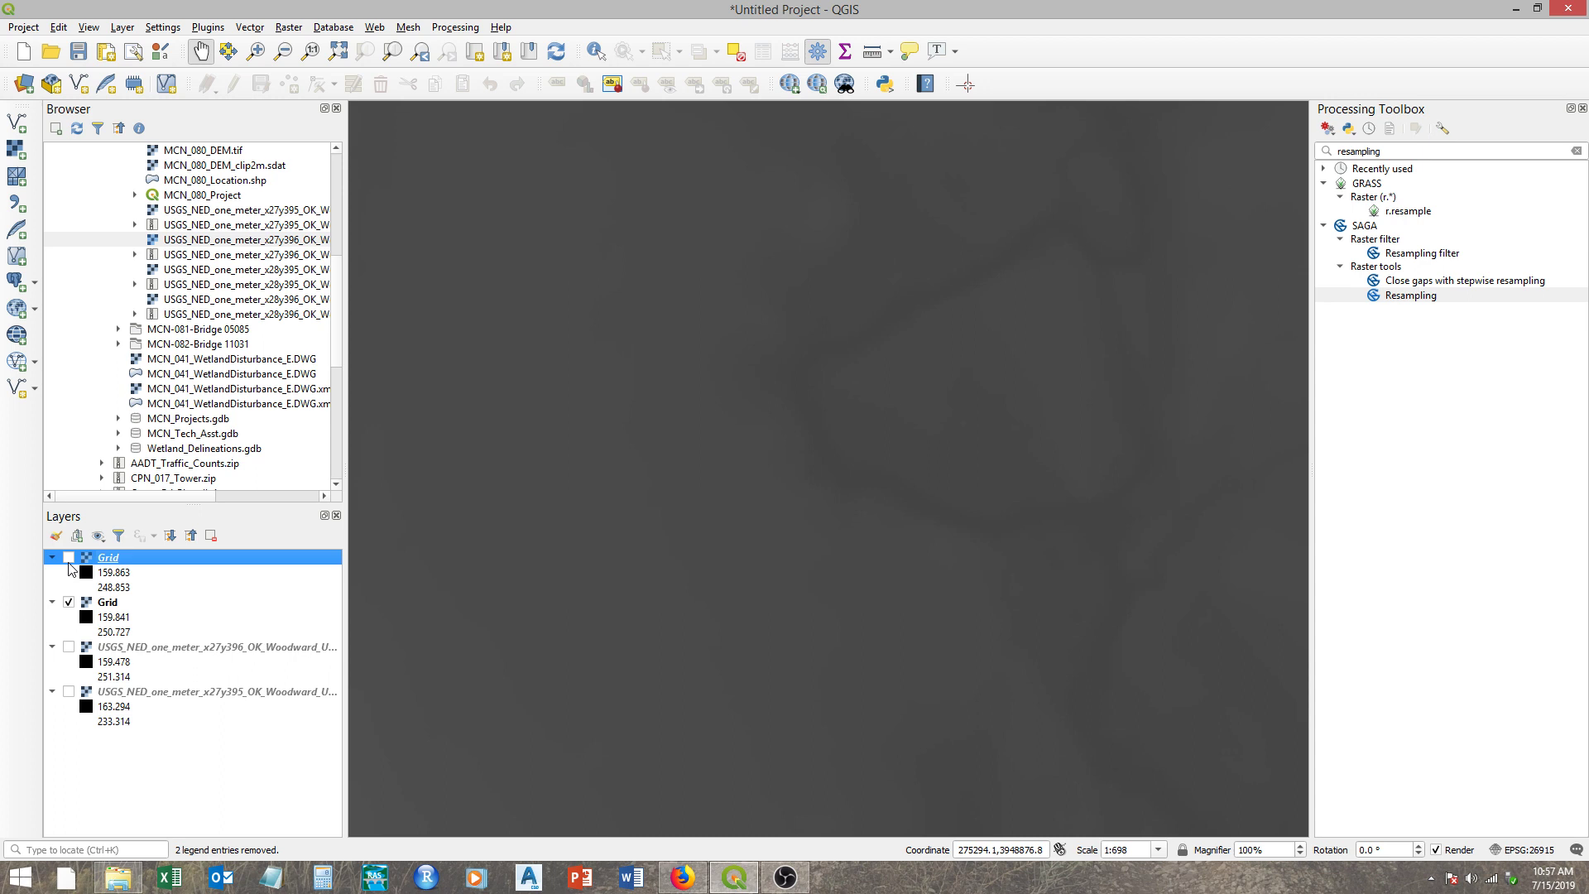
{"action": "left_click", "coordinate": [69, 558]}
{"action": "left_click", "coordinate": [68, 558]}
{"action": "left_click", "coordinate": [69, 601]}
{"action": "left_click", "coordinate": [69, 601]}
{"action": "left_click", "coordinate": [69, 558]}
{"action": "scroll", "coordinate": [805, 425], "scroll_direction": "down", "scroll_amount": 8}
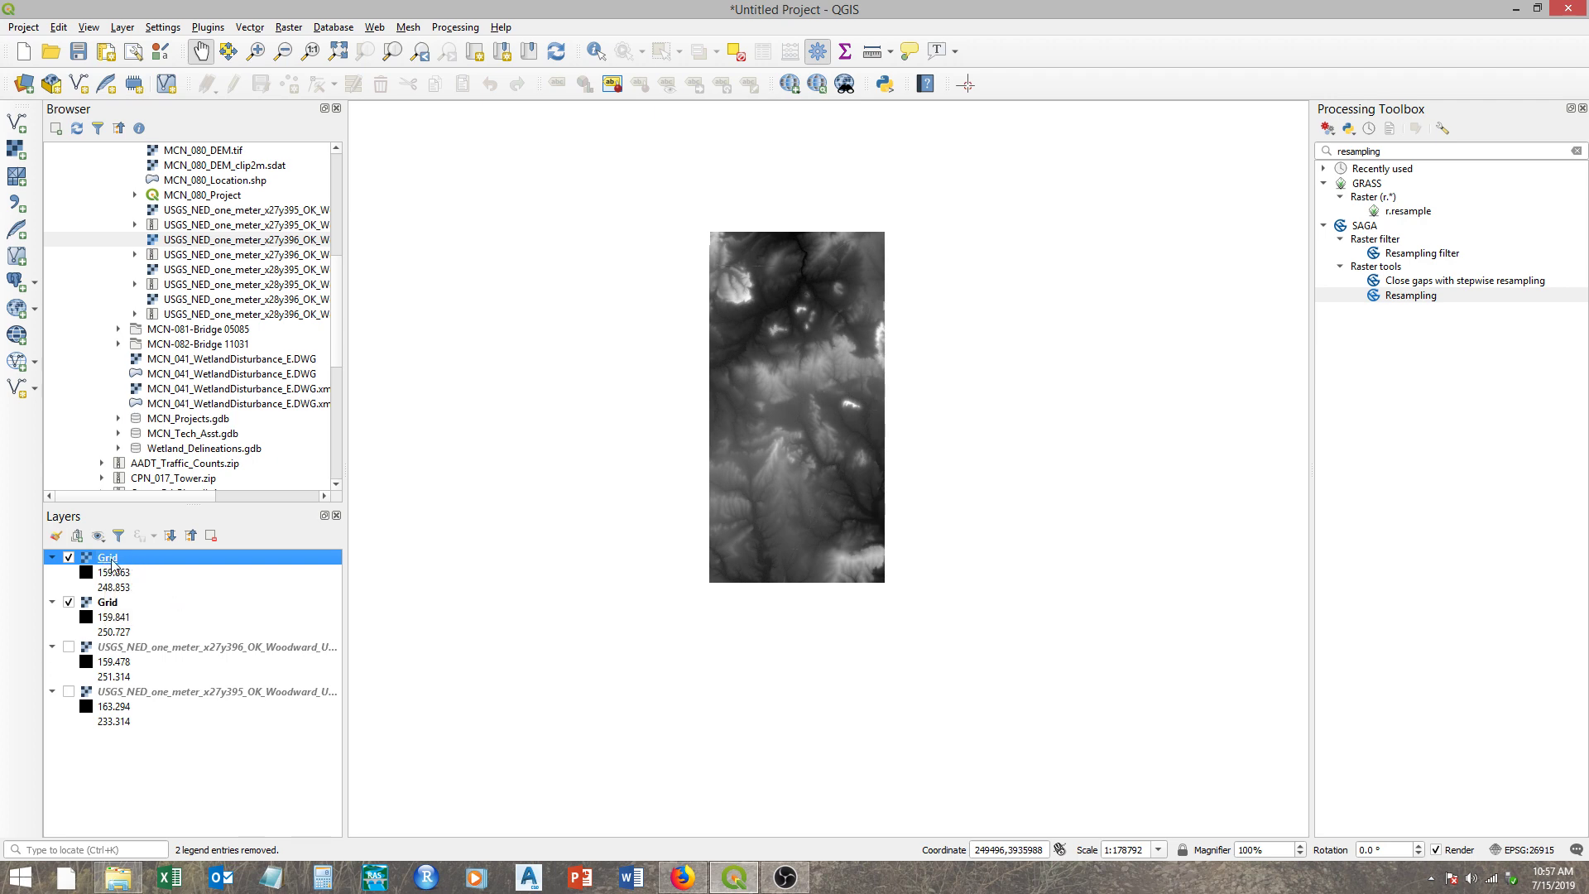
Step: Open the Export > Save As raster dialog for the top 2 m Grid layer
{"action": "right_click", "coordinate": [111, 564]}
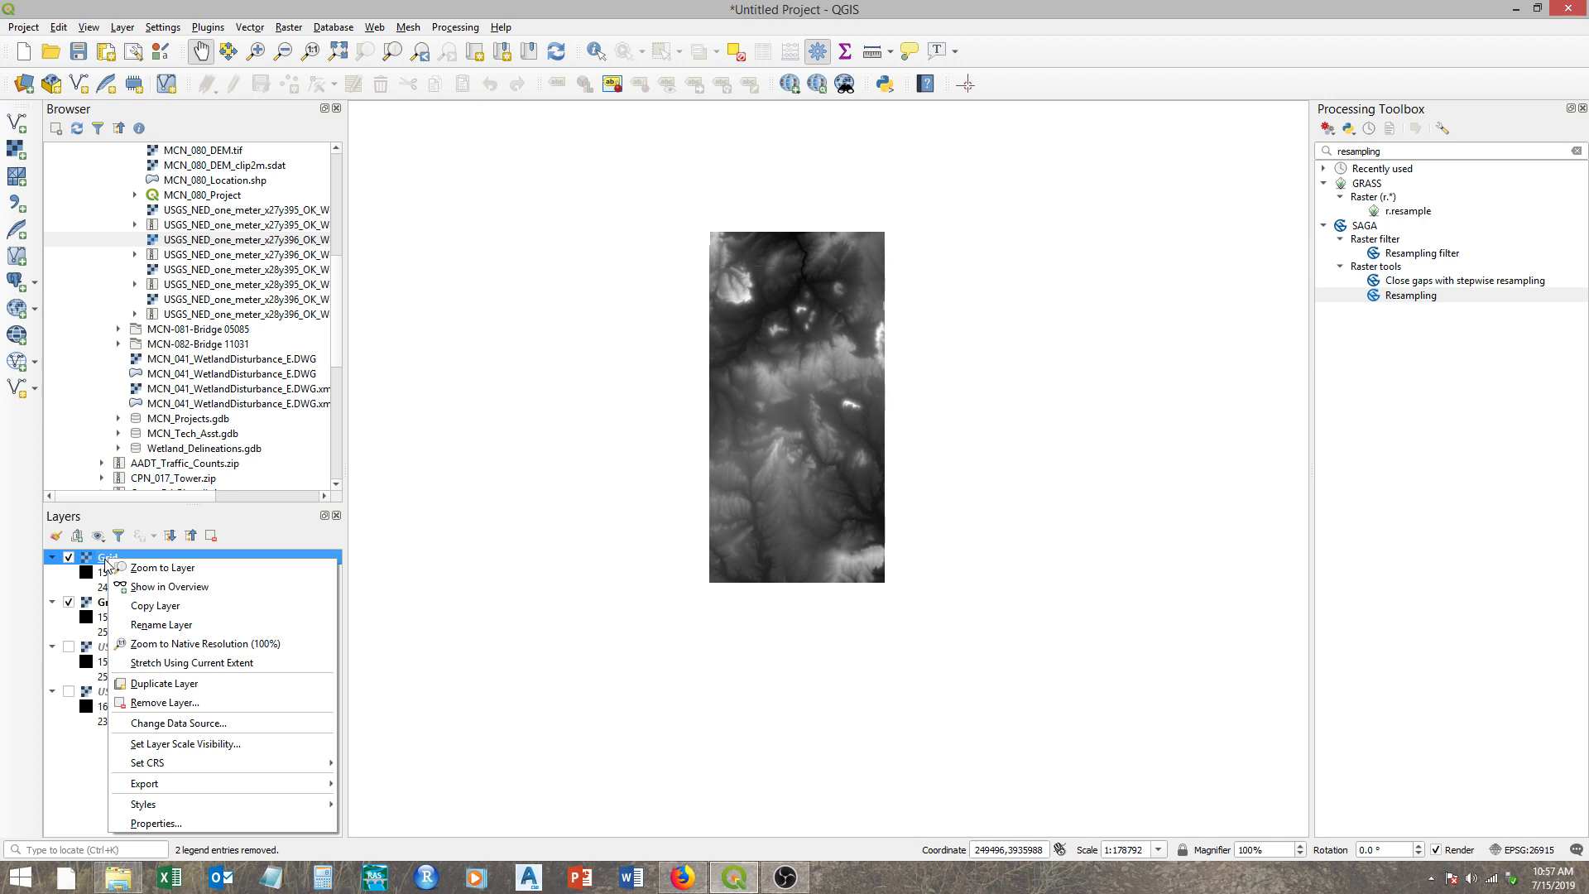
{"action": "mouse_move", "coordinate": [280, 783]}
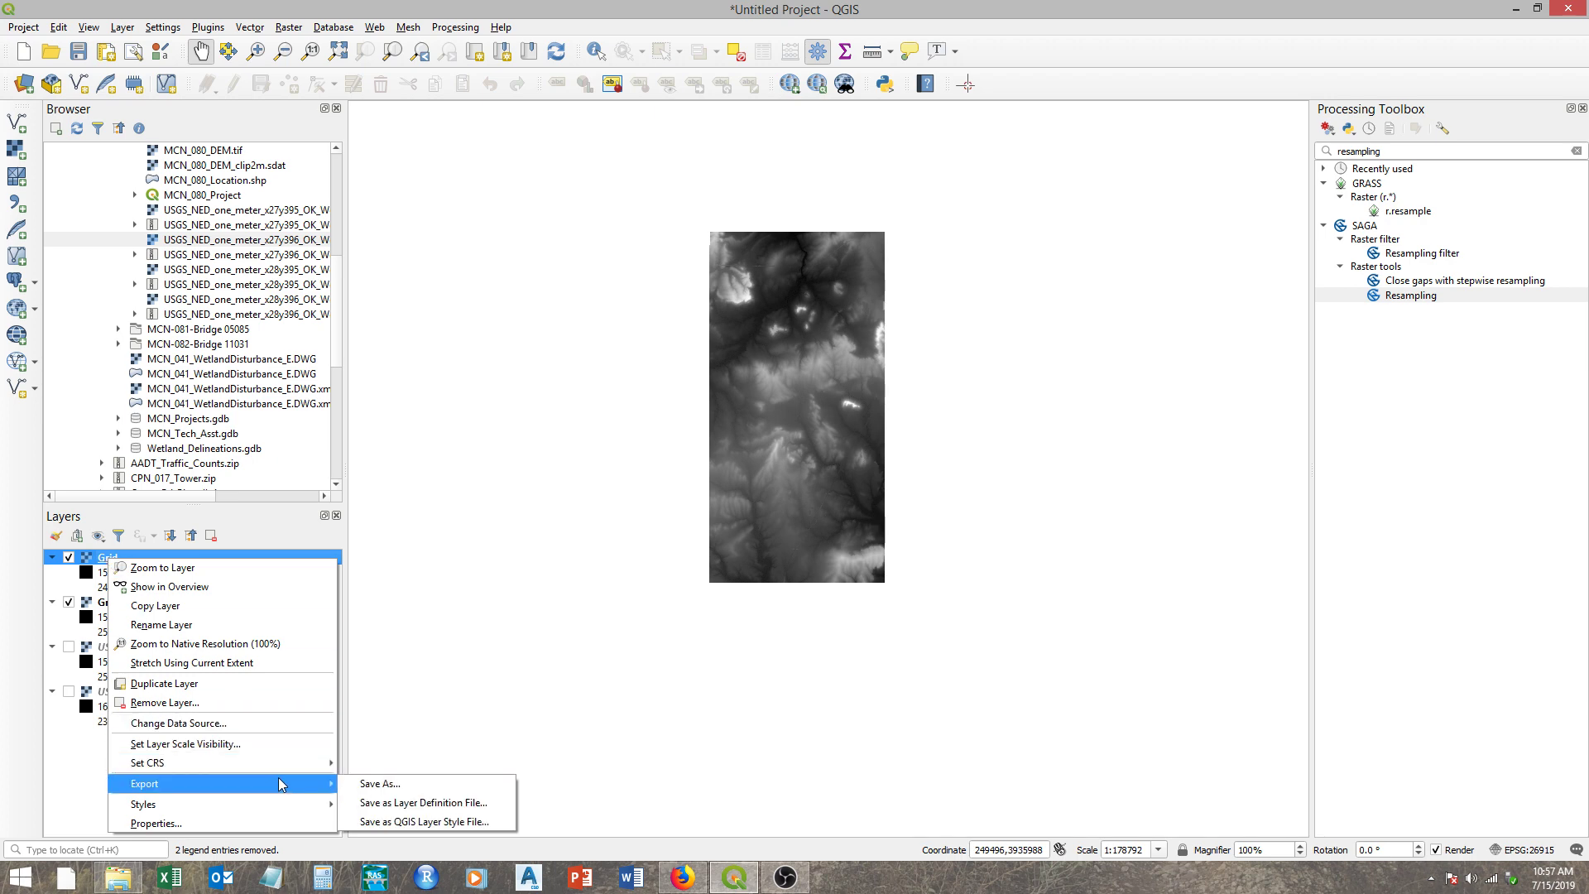
{"action": "left_click", "coordinate": [372, 784]}
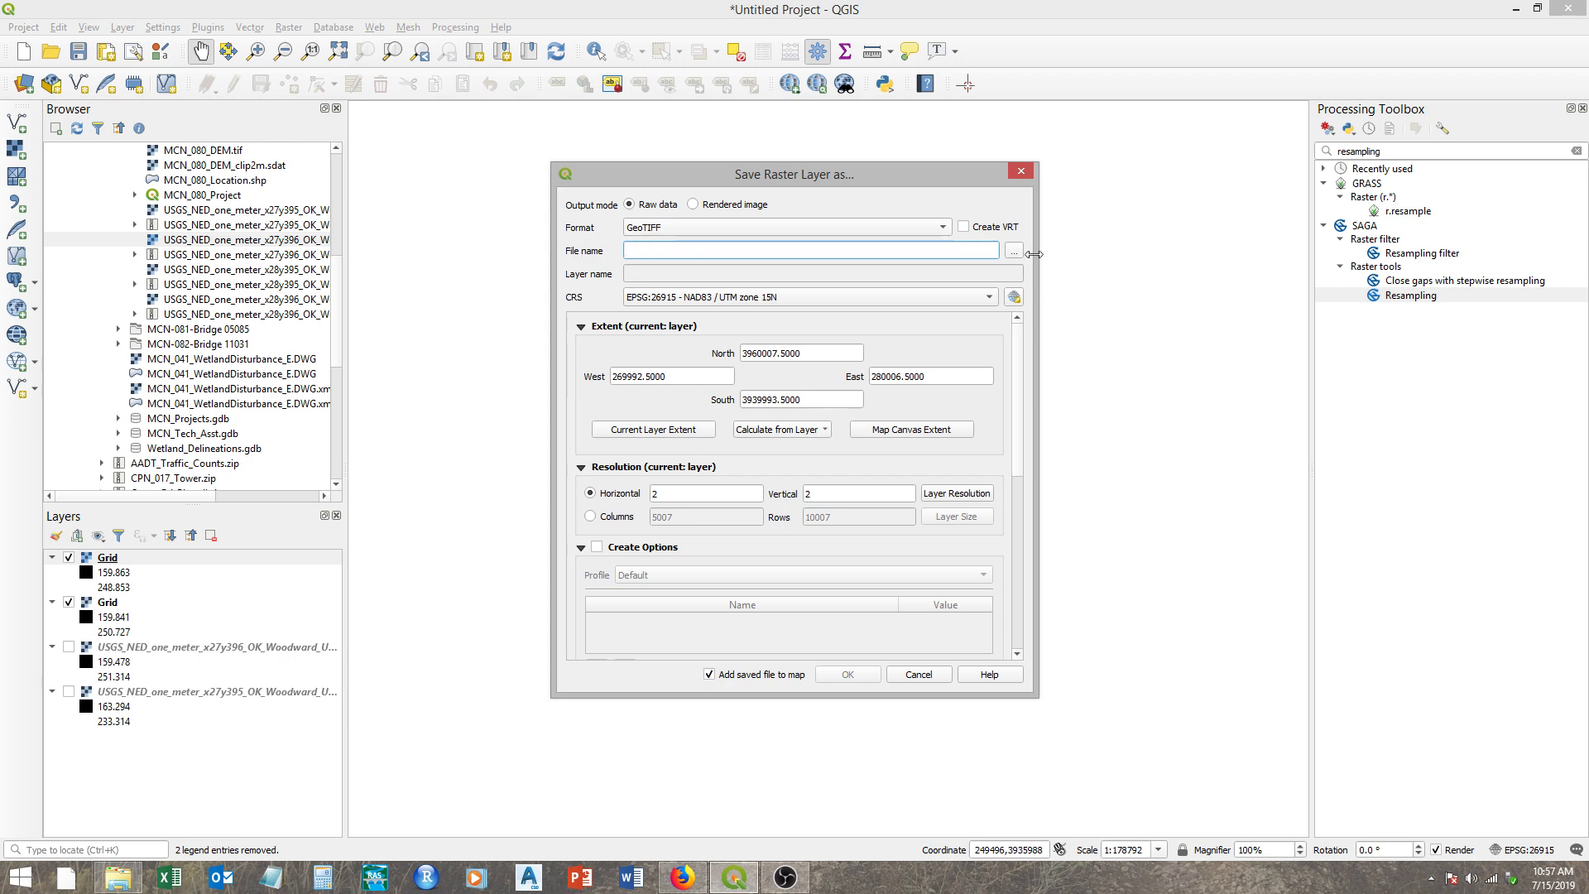
Step: Choose Watershed_DEM_2m.tif in the Watershed Creation QGIS folder as the export file
{"action": "left_click", "coordinate": [1015, 252]}
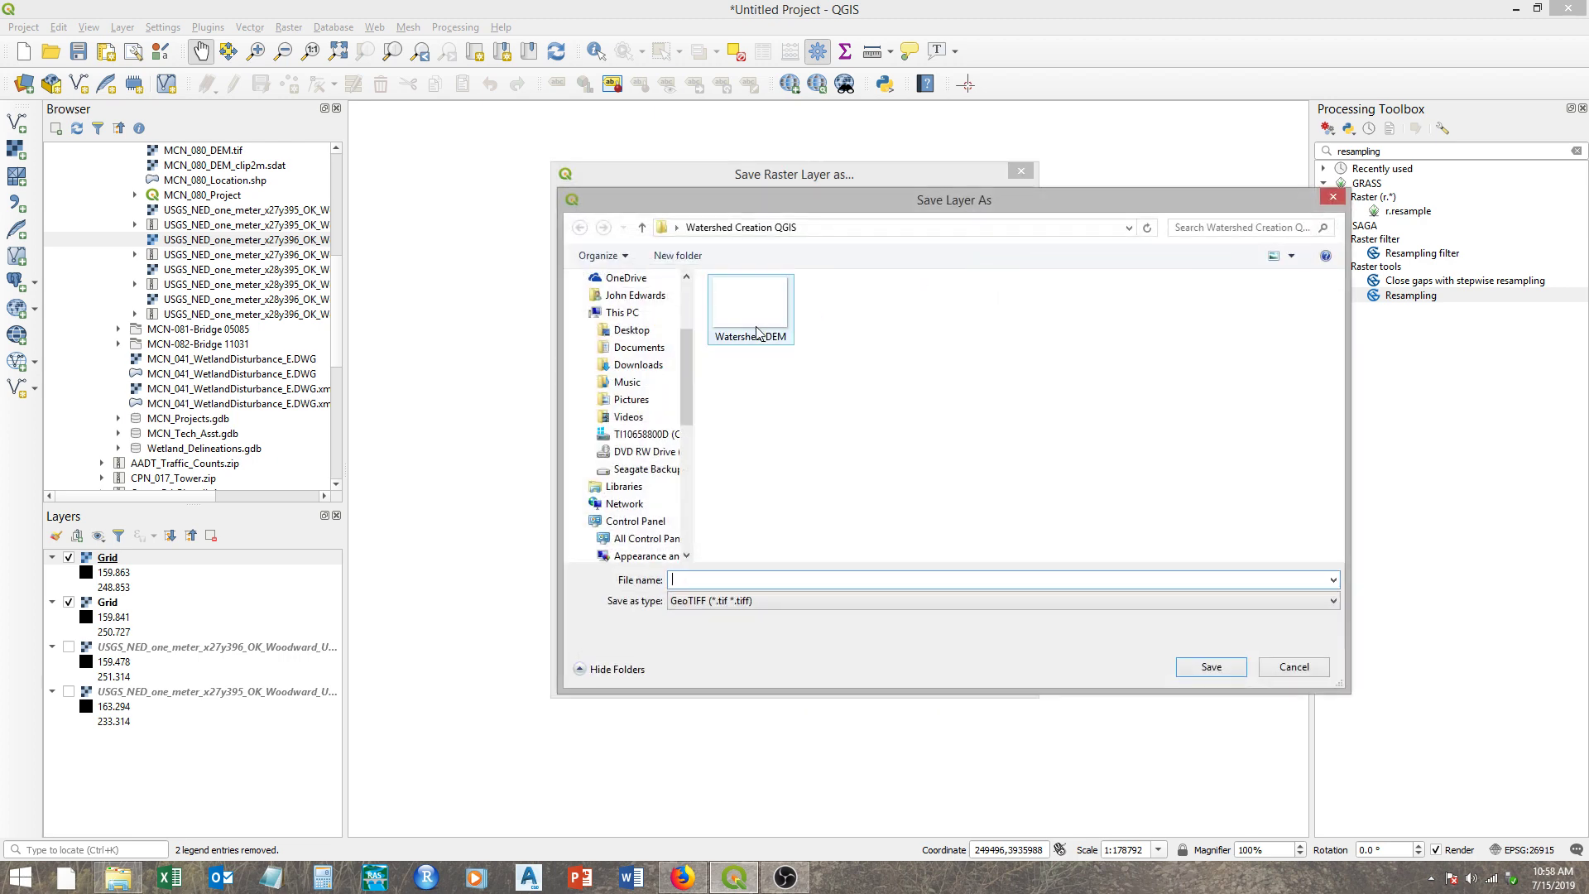
{"action": "left_click", "coordinate": [757, 329]}
{"action": "left_click", "coordinate": [763, 580]}
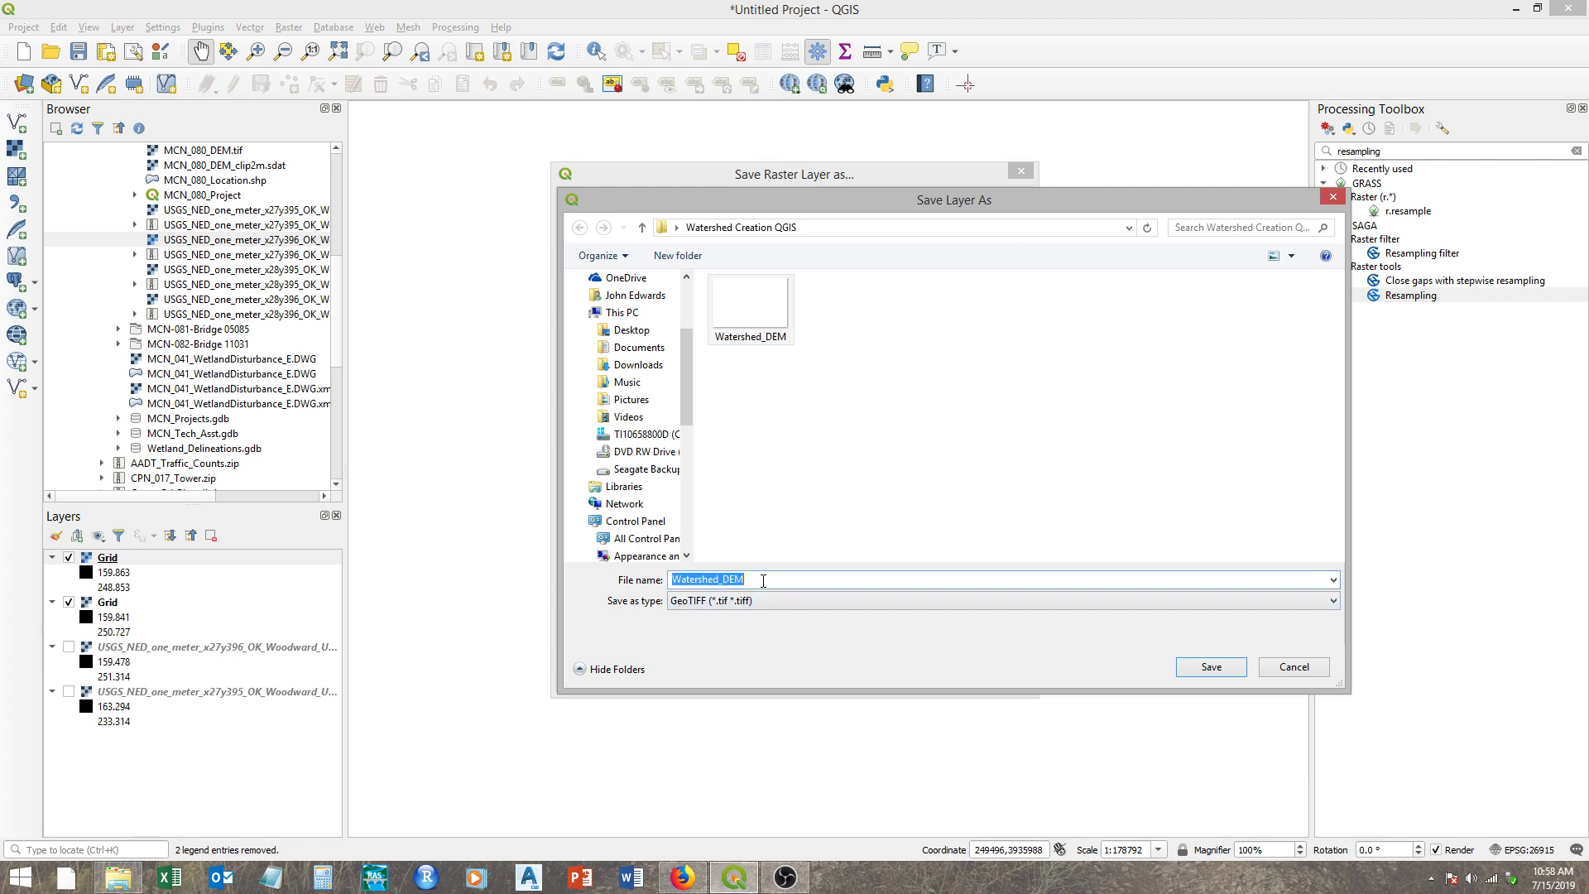
{"action": "left_click", "coordinate": [763, 580]}
{"action": "type", "text": "_2m"}
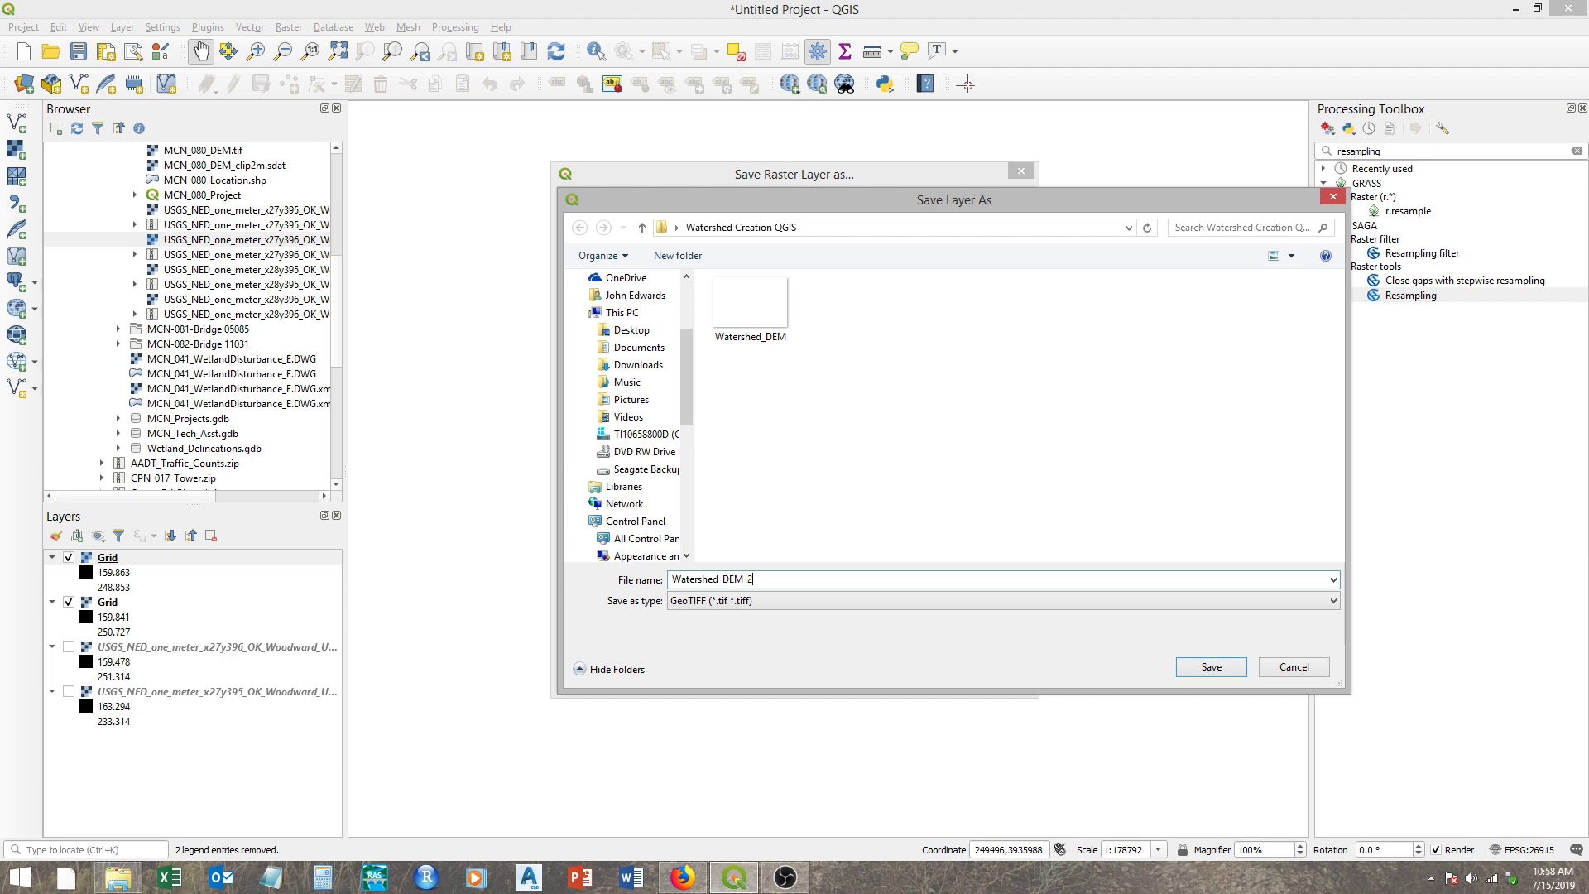
{"action": "left_click", "coordinate": [1220, 667]}
{"action": "scroll", "coordinate": [976, 649], "scroll_direction": "down", "scroll_amount": 10}
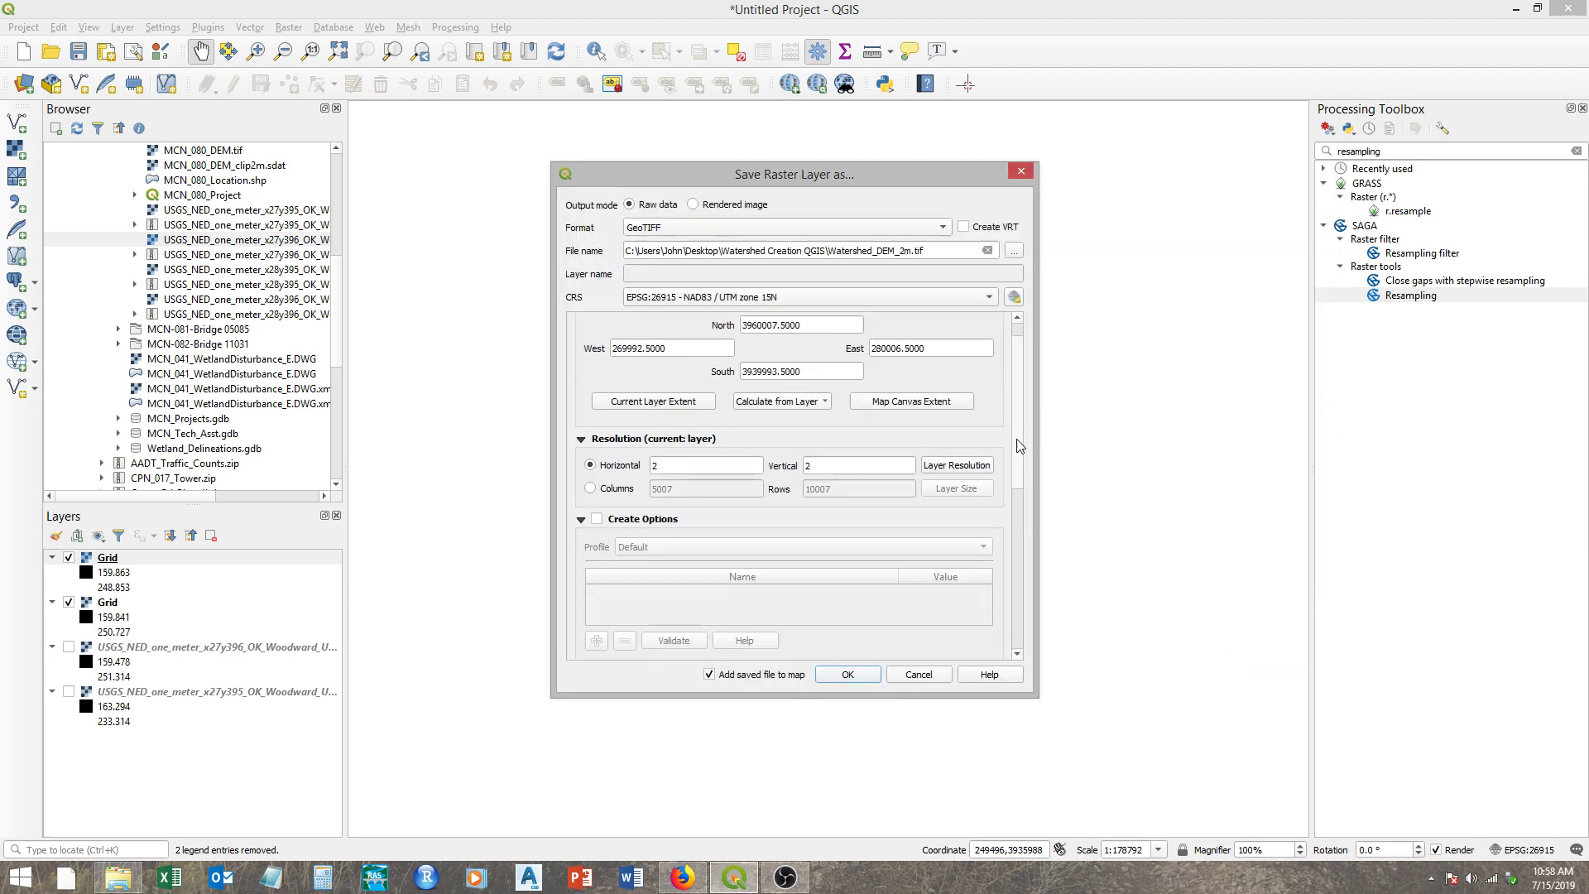
Step: Confirm the export to write Watershed_DEM_2m.tif as a GeoTIFF
{"action": "left_click", "coordinate": [859, 674]}
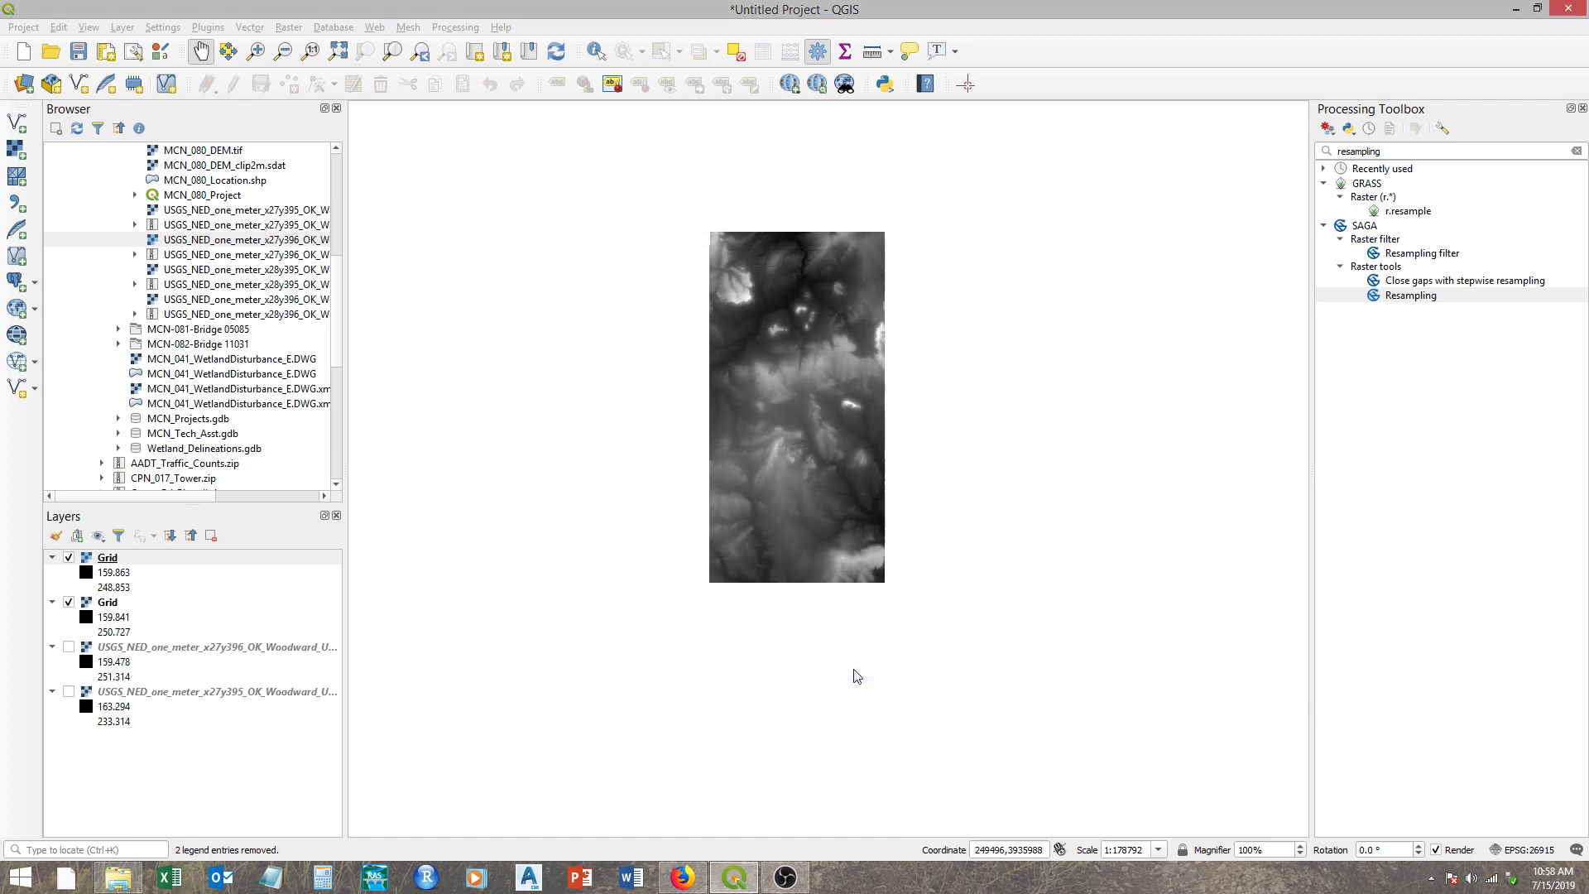